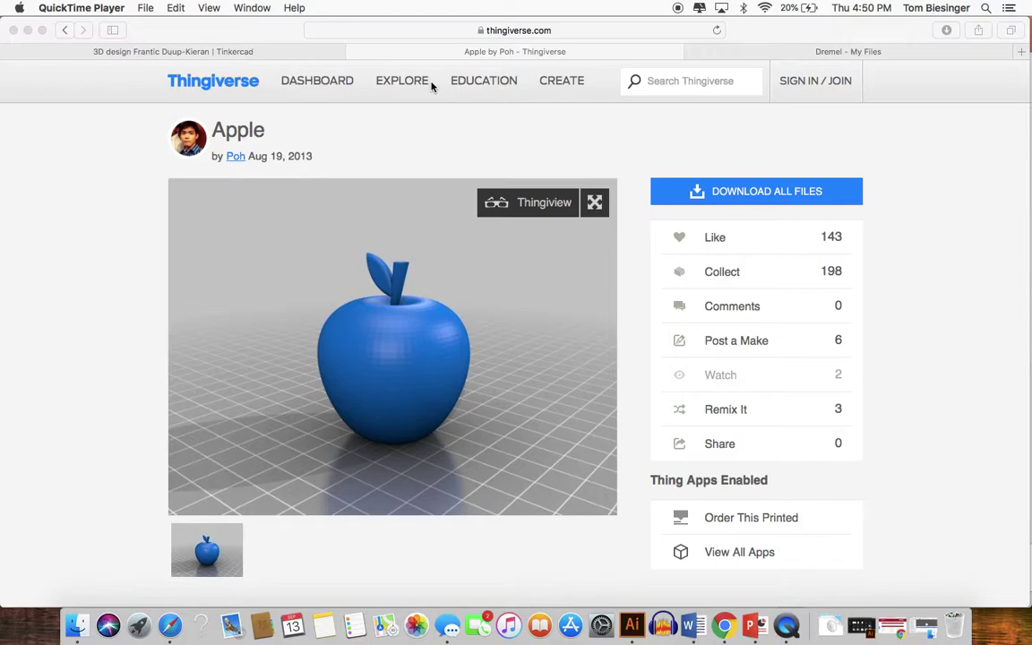
Search Thingiverse for "football" and open the 3D Football model from the results.
{"action": "left_click", "coordinate": [682, 80]}
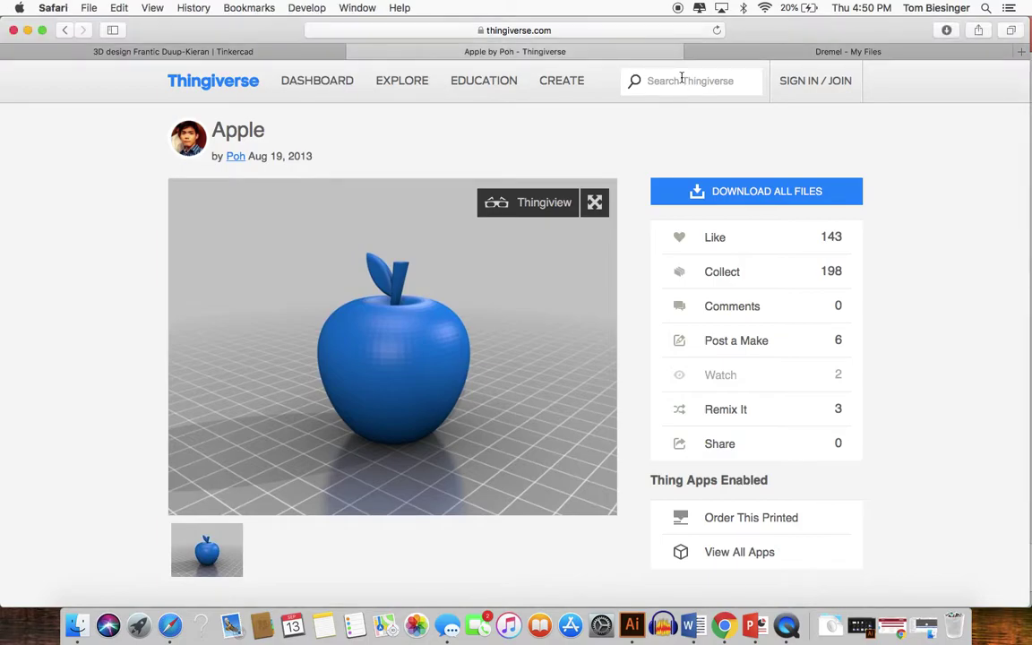
{"action": "left_click", "coordinate": [682, 81]}
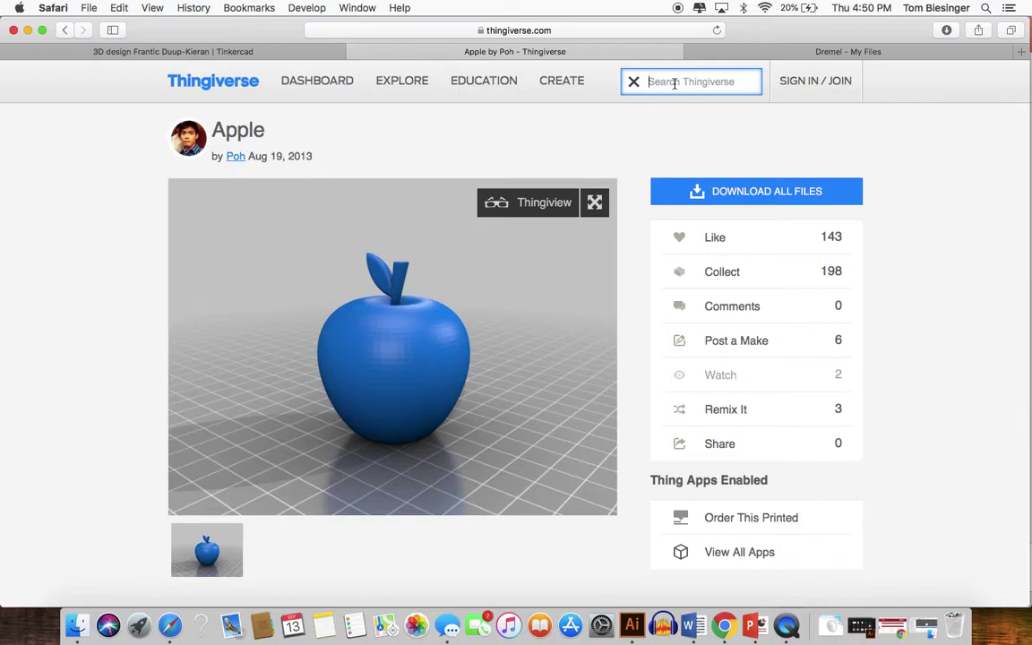
{"action": "type", "text": "football"}
{"action": "key", "text": "Return"}
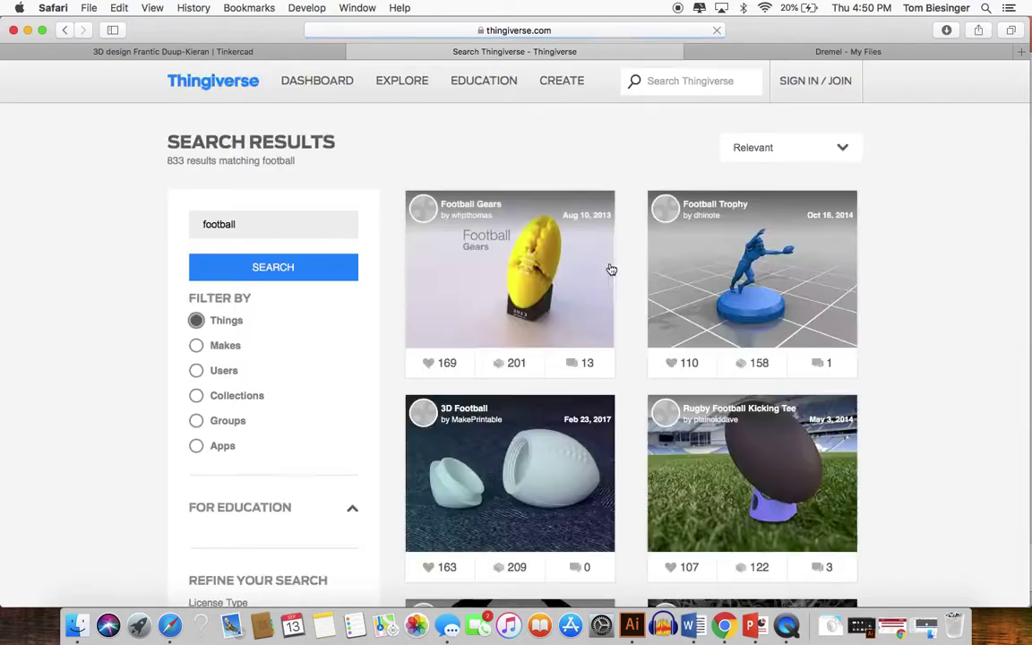
{"action": "scroll", "coordinate": [506, 409], "scroll_direction": "down", "scroll_amount": 2}
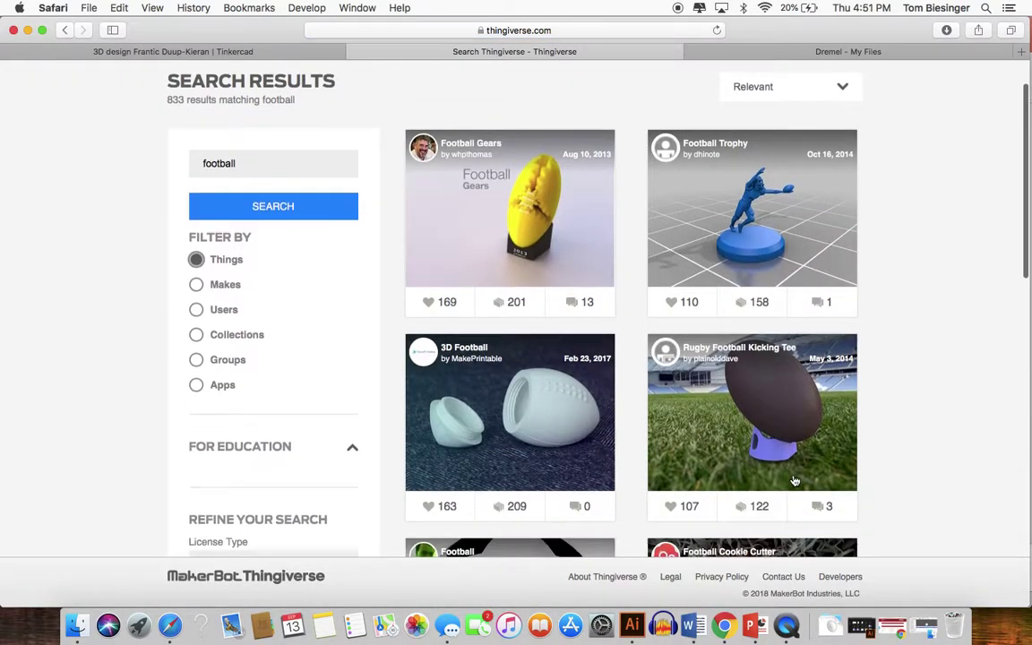
{"action": "left_click", "coordinate": [527, 413]}
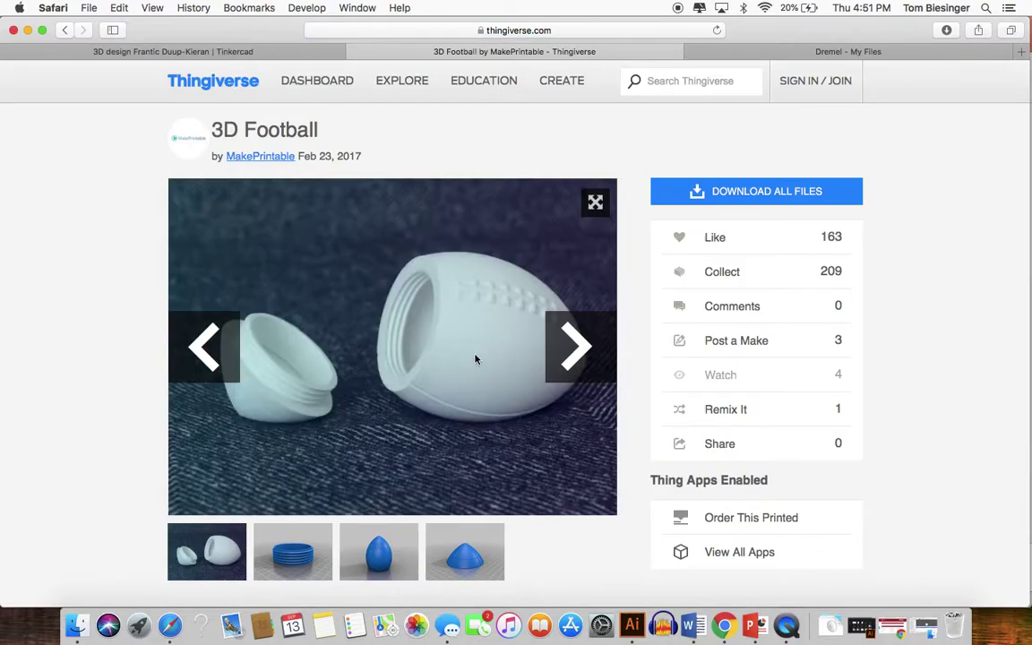
View the 3D Football's gallery images, going from the rendered body part back to the photo of the printed parts.
{"action": "left_click", "coordinate": [379, 551]}
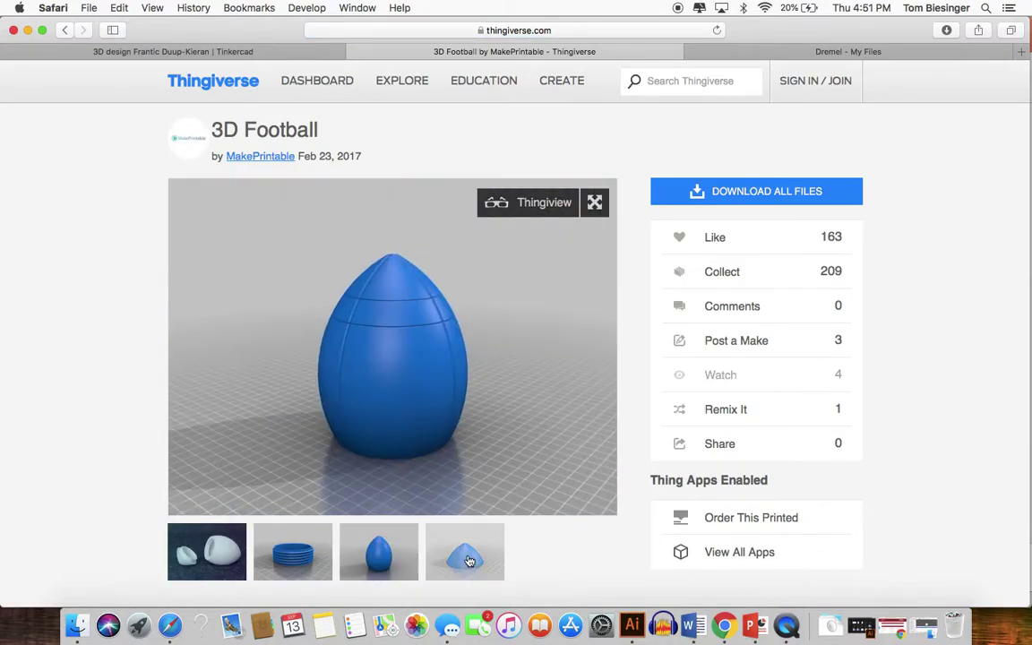
{"action": "left_click", "coordinate": [224, 551]}
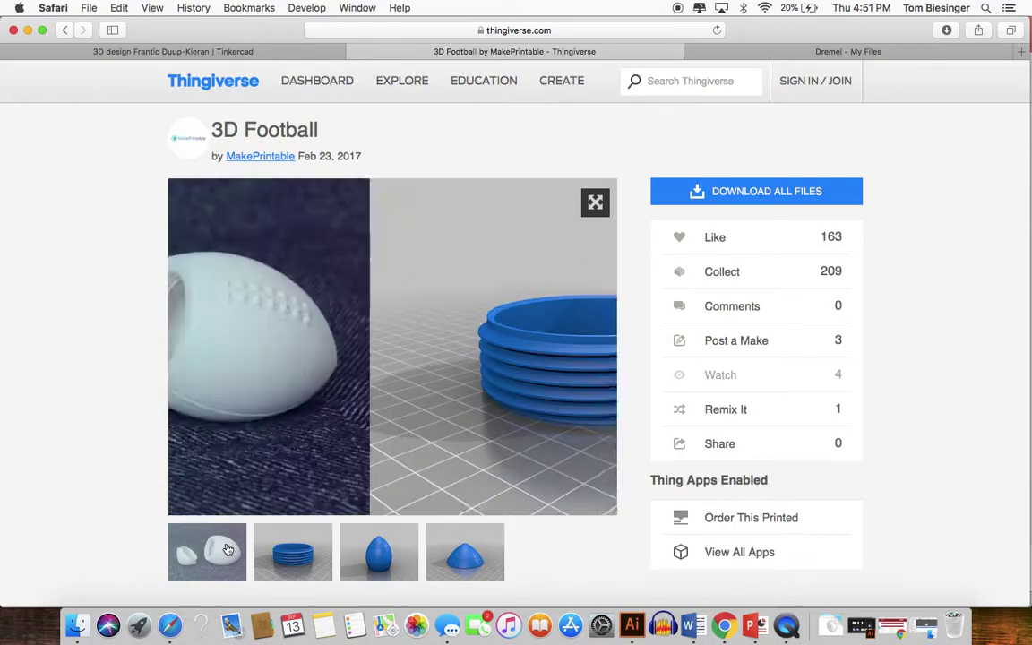
{"action": "mouse_move", "coordinate": [375, 308]}
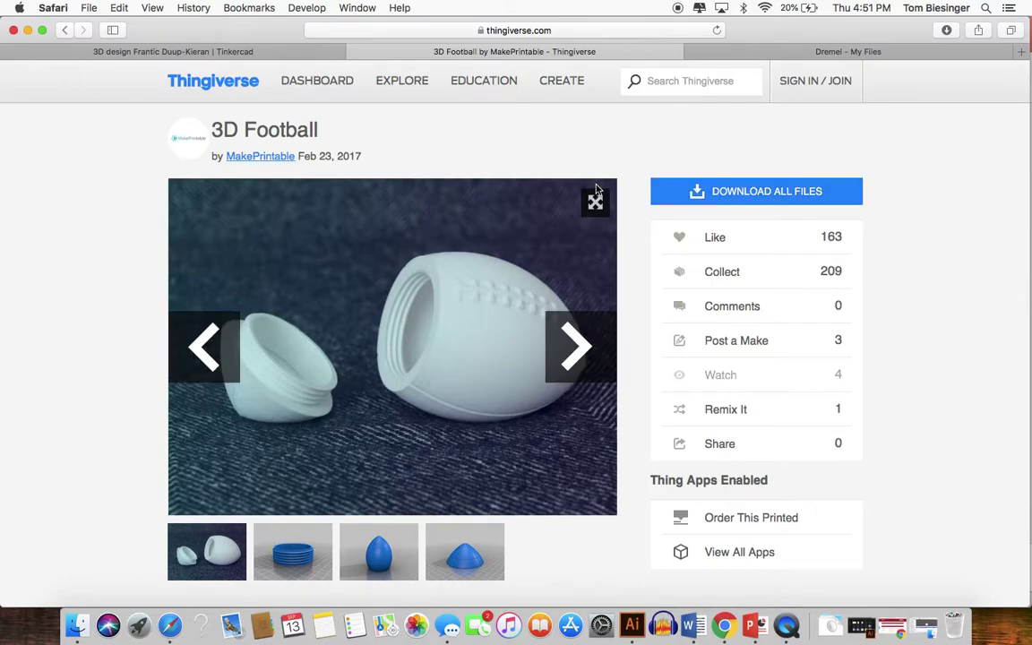
Switch to the Tinkercad design, delete the apple from its workplane, and create a new blank design.
{"action": "left_click", "coordinate": [318, 54]}
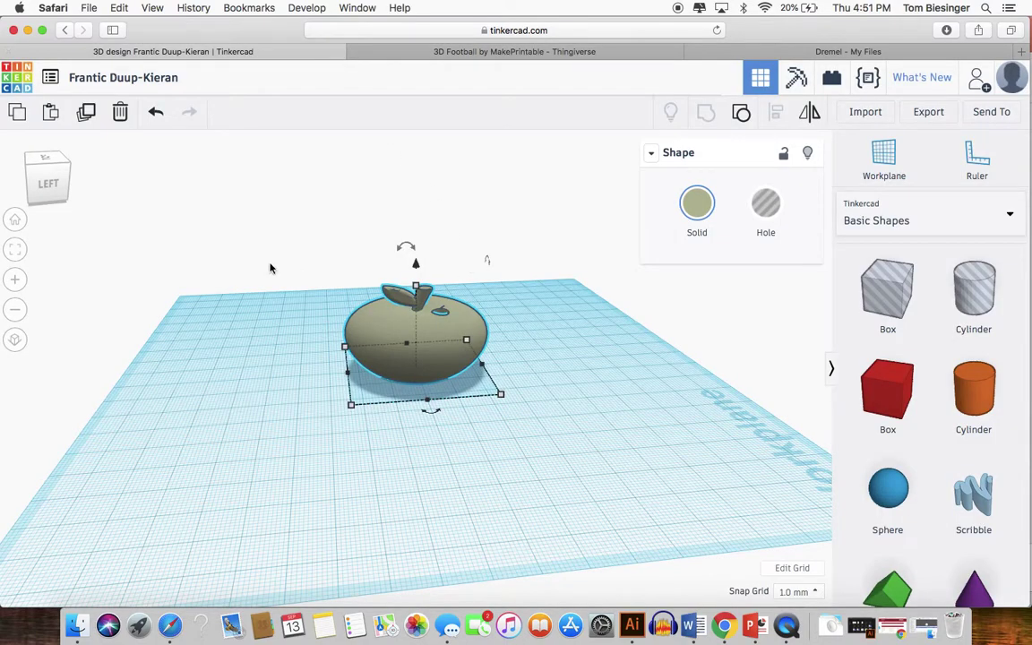
{"action": "left_click_drag", "start_coordinate": [279, 190], "coordinate": [535, 412]}
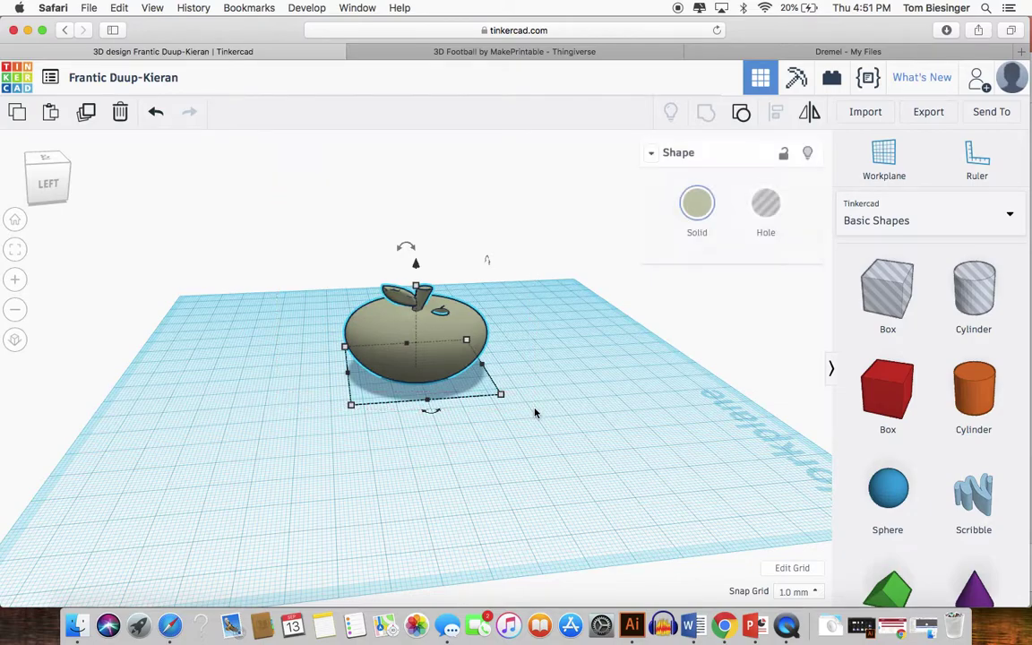
{"action": "key", "text": "Delete"}
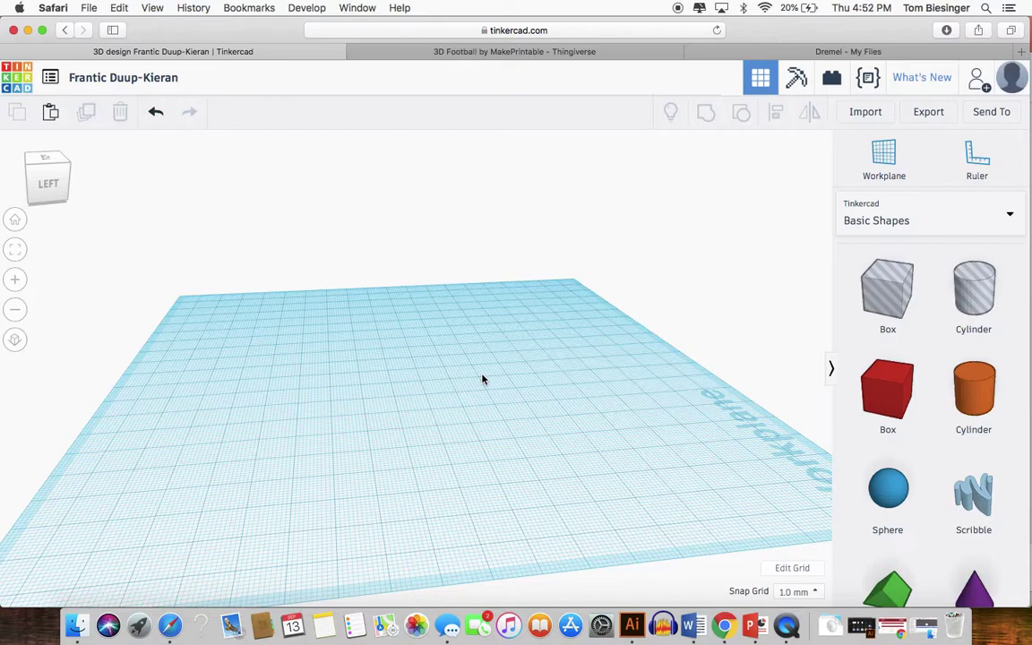
{"action": "left_click", "coordinate": [63, 31]}
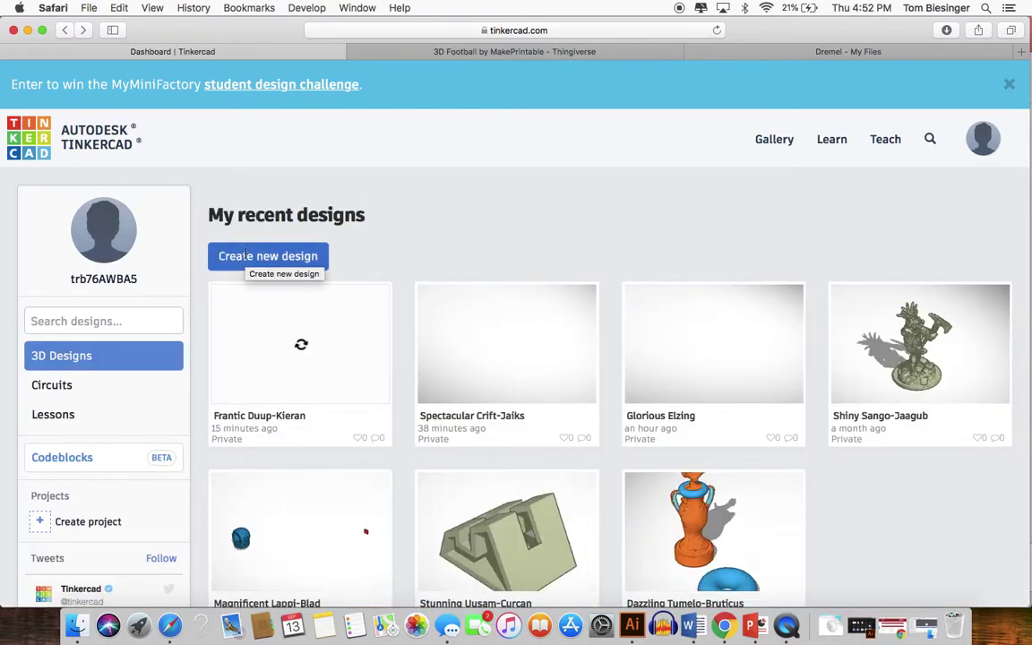
{"action": "left_click", "coordinate": [247, 257]}
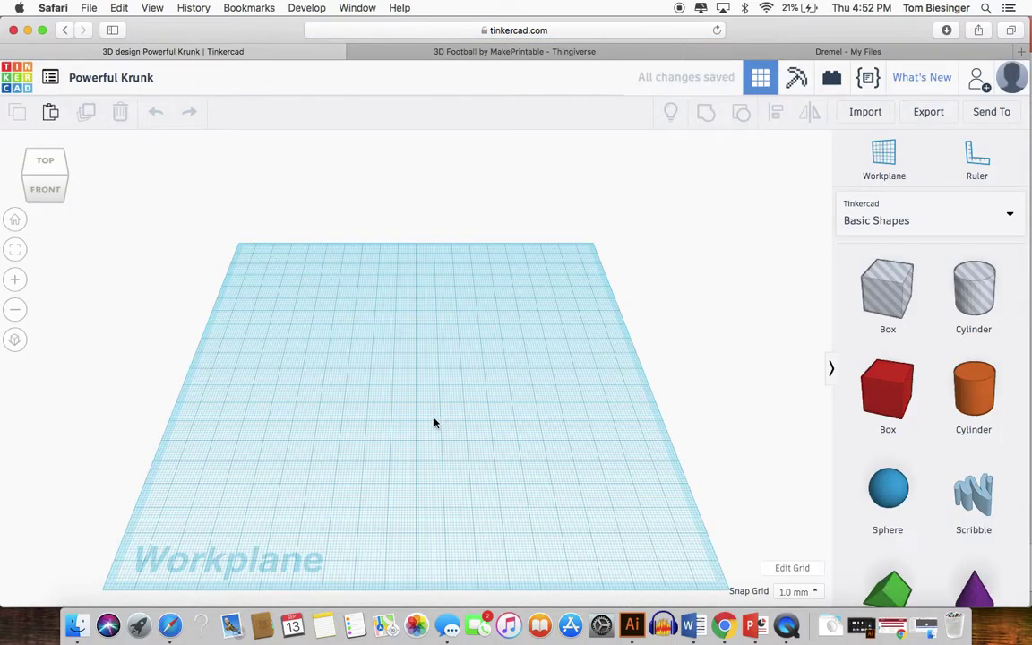
Place a red box about 73 by 31 mm on the workplane and round its edges with a radius of 2.18.
{"action": "left_click_drag", "start_coordinate": [904, 397], "coordinate": [547, 407]}
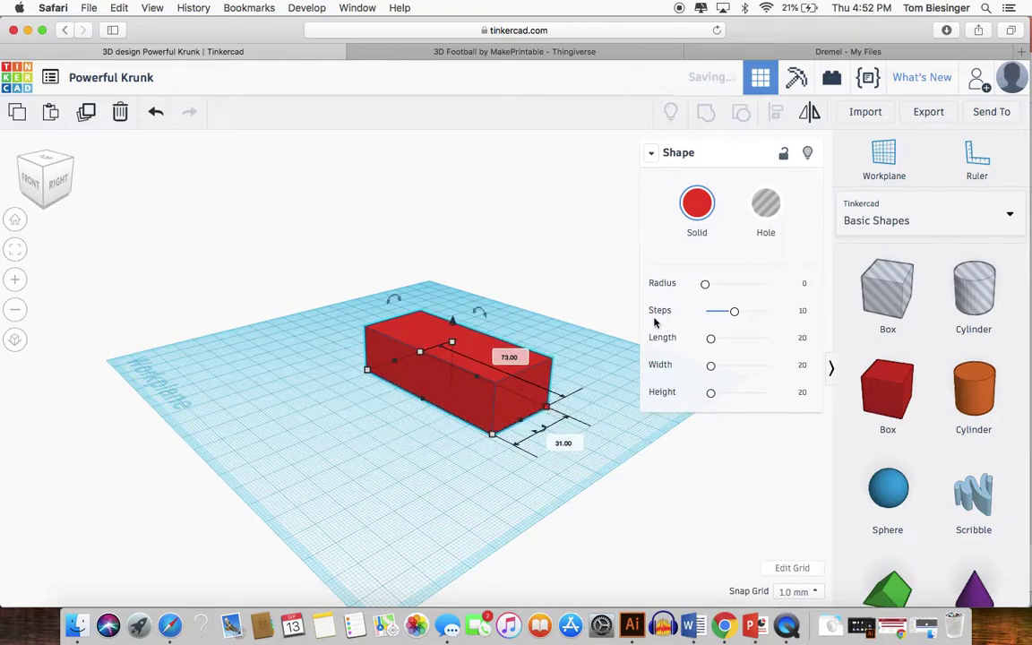
{"action": "left_click", "coordinate": [708, 283]}
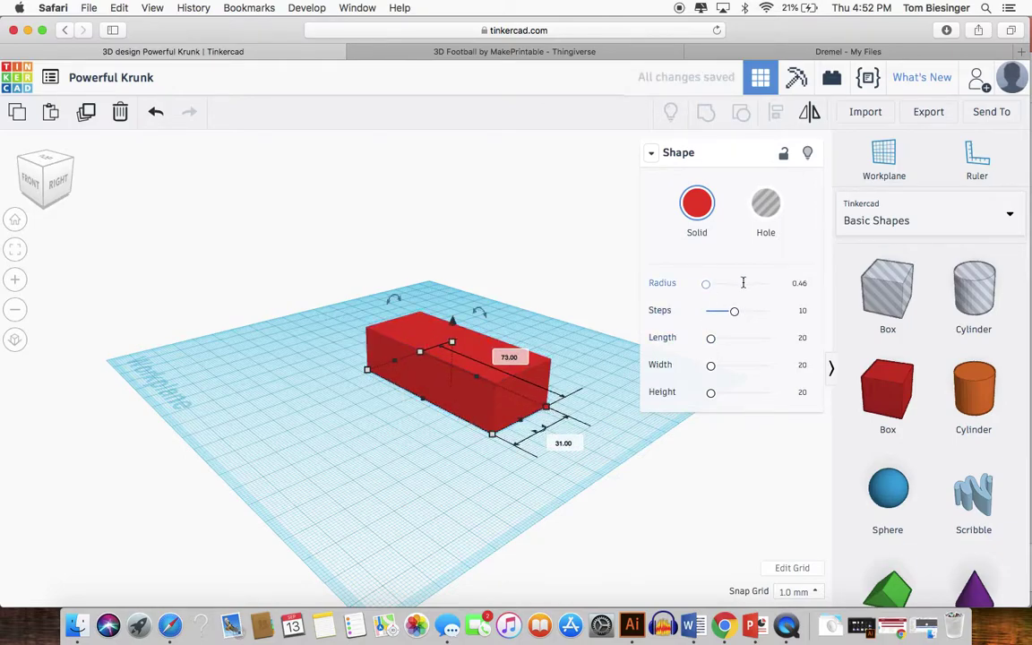
{"action": "mouse_move", "coordinate": [707, 283]}
{"action": "left_mouse_down"}
{"action": "mouse_move", "coordinate": [743, 284]}
{"action": "mouse_move", "coordinate": [711, 283]}
{"action": "left_mouse_up"}
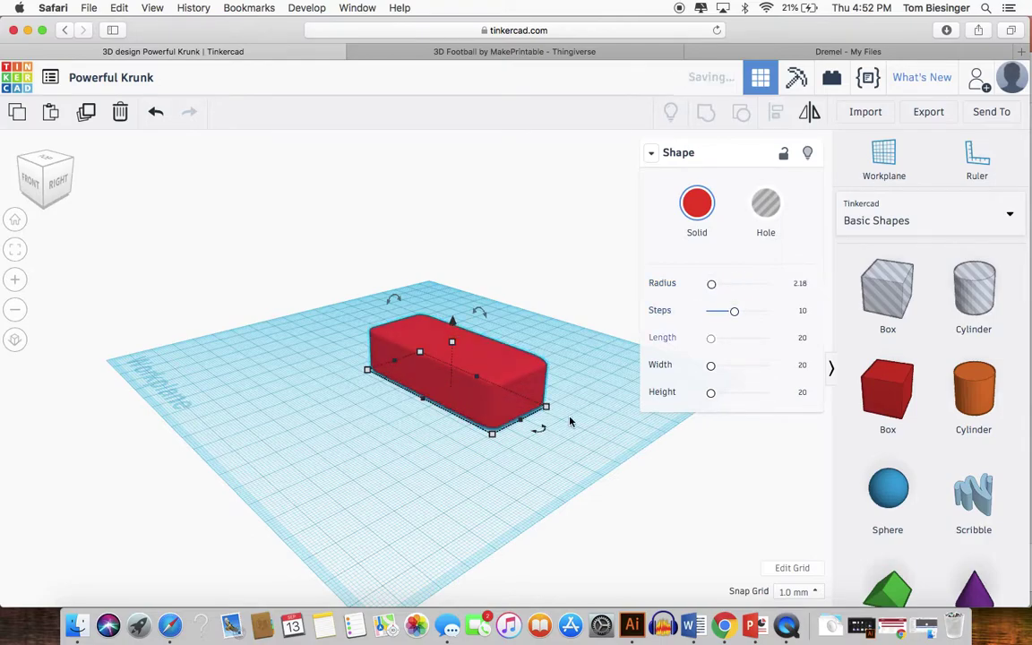
Import Apple.stl from the Apple folder in Downloads at scale 100 and delete the red box.
{"action": "left_click", "coordinate": [869, 118]}
{"action": "left_click", "coordinate": [500, 333]}
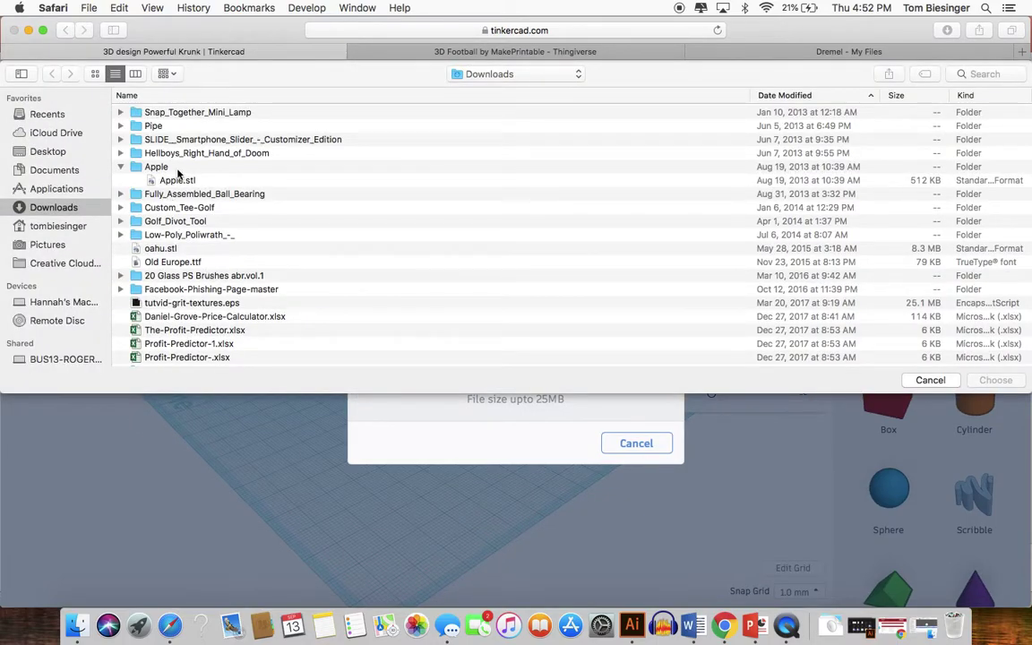
{"action": "left_click", "coordinate": [165, 178]}
{"action": "left_click", "coordinate": [996, 380]}
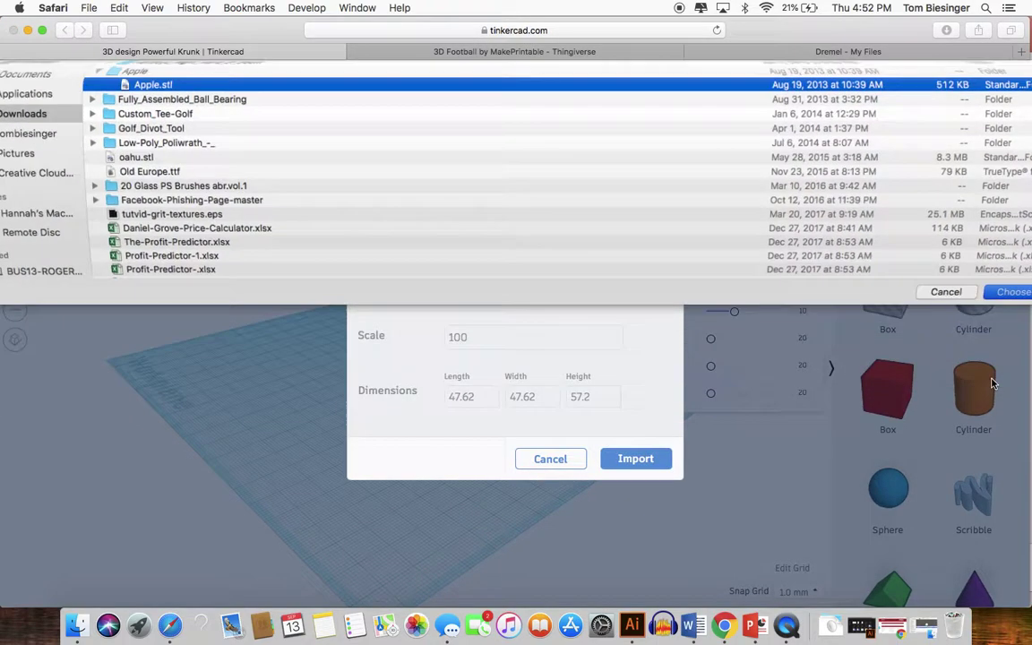
{"action": "left_click", "coordinate": [635, 459]}
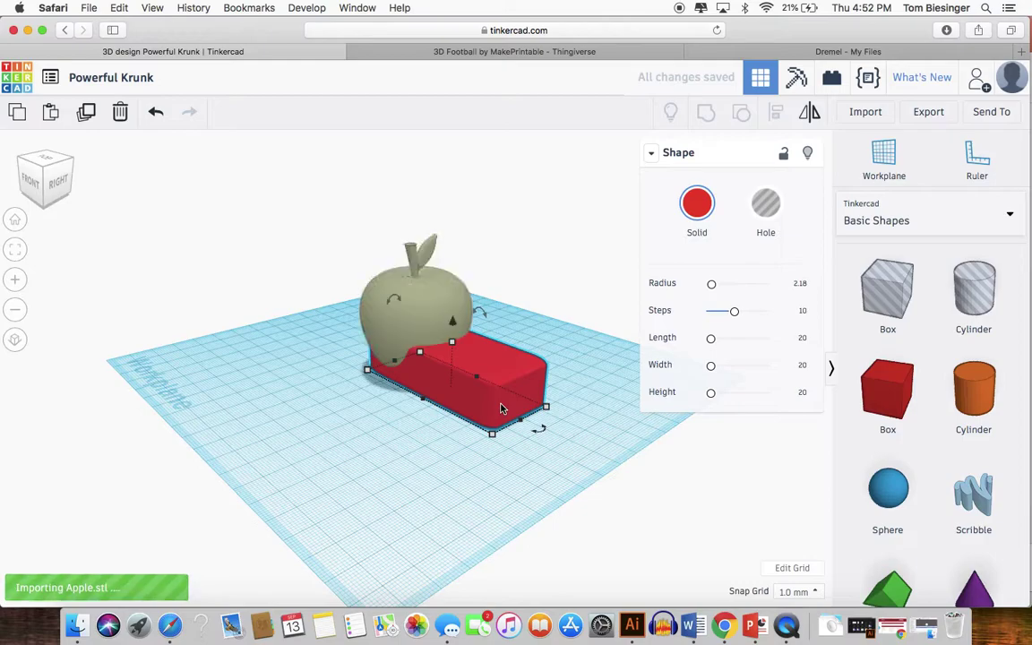
{"action": "key", "text": "Delete"}
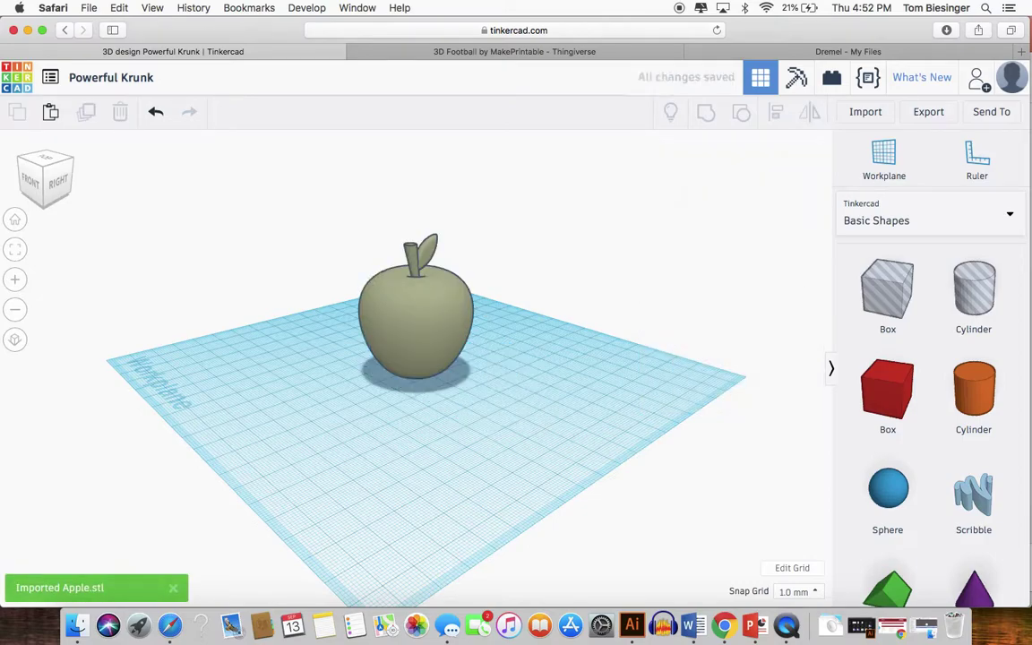
Reposition the imported apple on the workplane, leaving free space beside it.
{"action": "left_click", "coordinate": [429, 328]}
{"action": "left_click_drag", "start_coordinate": [429, 329], "coordinate": [440, 361]}
{"action": "right_click_drag", "start_coordinate": [568, 333], "coordinate": [439, 327]}
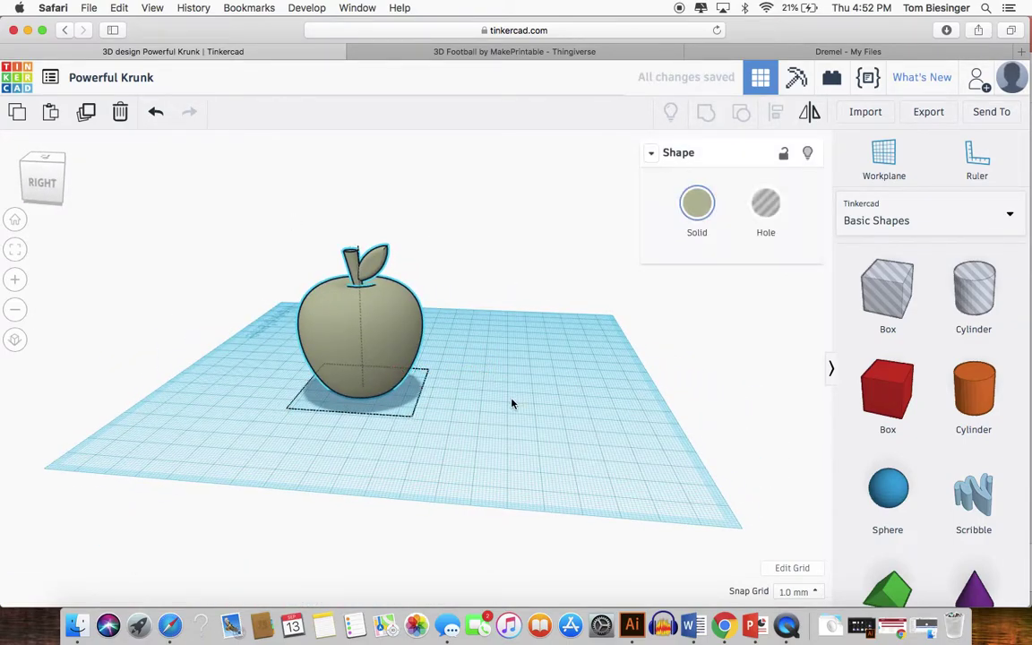
{"action": "mouse_move", "coordinate": [512, 403]}
{"action": "right_mouse_down"}
{"action": "mouse_move", "coordinate": [397, 407]}
{"action": "mouse_move", "coordinate": [557, 423]}
{"action": "mouse_move", "coordinate": [687, 388]}
{"action": "mouse_move", "coordinate": [509, 408]}
{"action": "right_mouse_up"}
{"action": "left_click_drag", "start_coordinate": [406, 352], "coordinate": [442, 347]}
Add a cylinder hole, tilt it, and raise it so it sinks into the apple's upper side near the leaf.
{"action": "left_click_drag", "start_coordinate": [976, 264], "coordinate": [558, 427]}
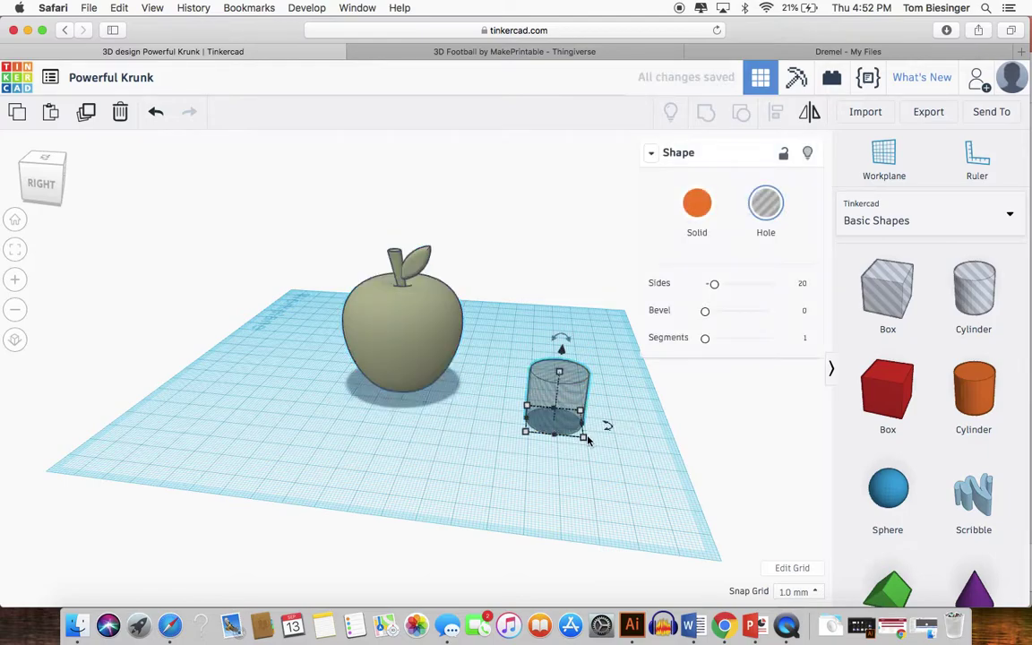
{"action": "left_click", "coordinate": [582, 442]}
{"action": "left_click", "coordinate": [569, 420]}
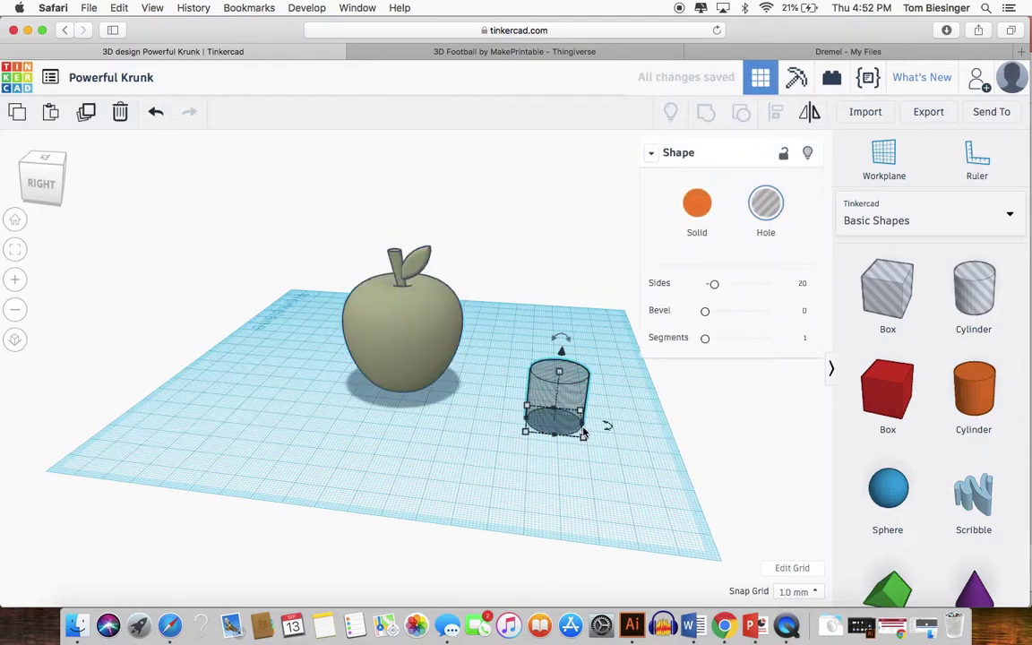
{"action": "left_click_drag", "start_coordinate": [584, 439], "coordinate": [438, 311]}
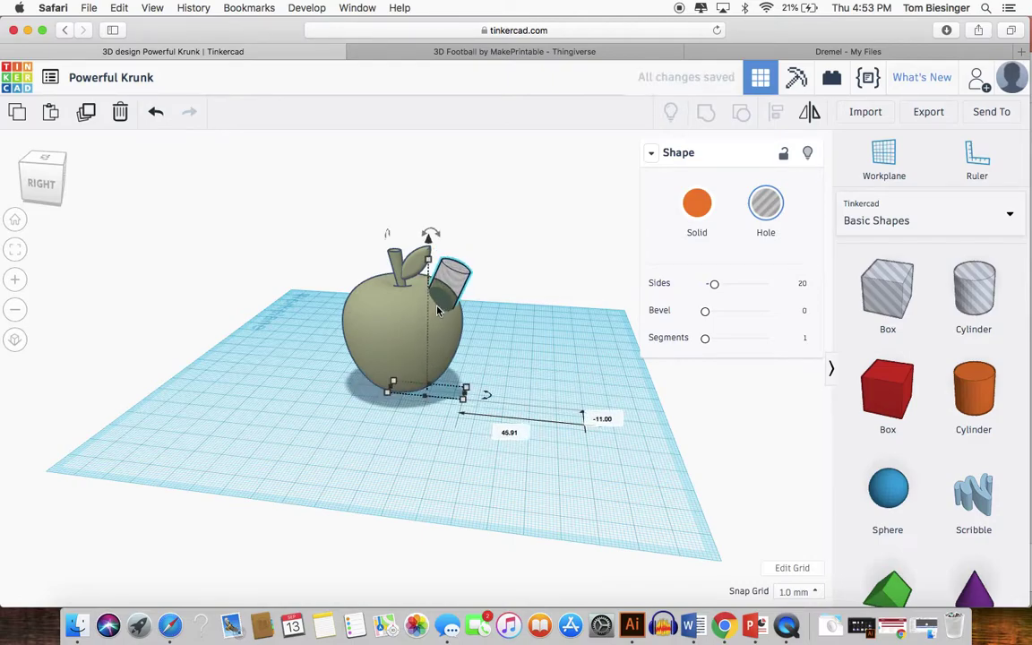
{"action": "left_click_drag", "start_coordinate": [428, 238], "coordinate": [431, 231]}
Group the apple with the cylinder hole to cut the opening, and inspect the cut from several sides.
{"action": "left_click_drag", "start_coordinate": [323, 258], "coordinate": [507, 380]}
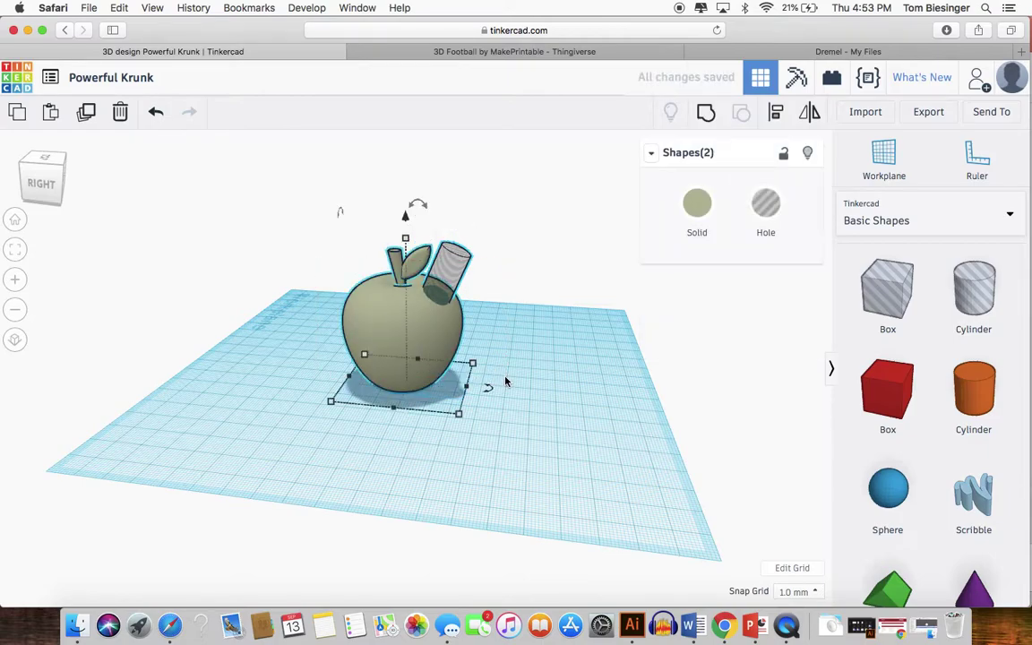
{"action": "left_click", "coordinate": [710, 118]}
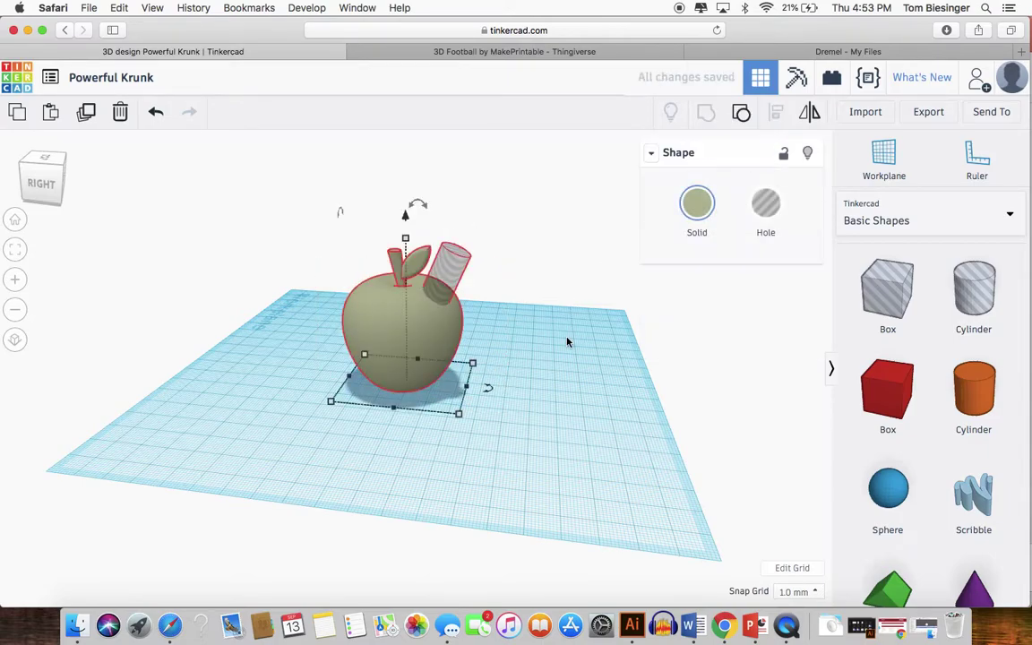
{"action": "right_click_drag", "start_coordinate": [569, 341], "coordinate": [375, 386]}
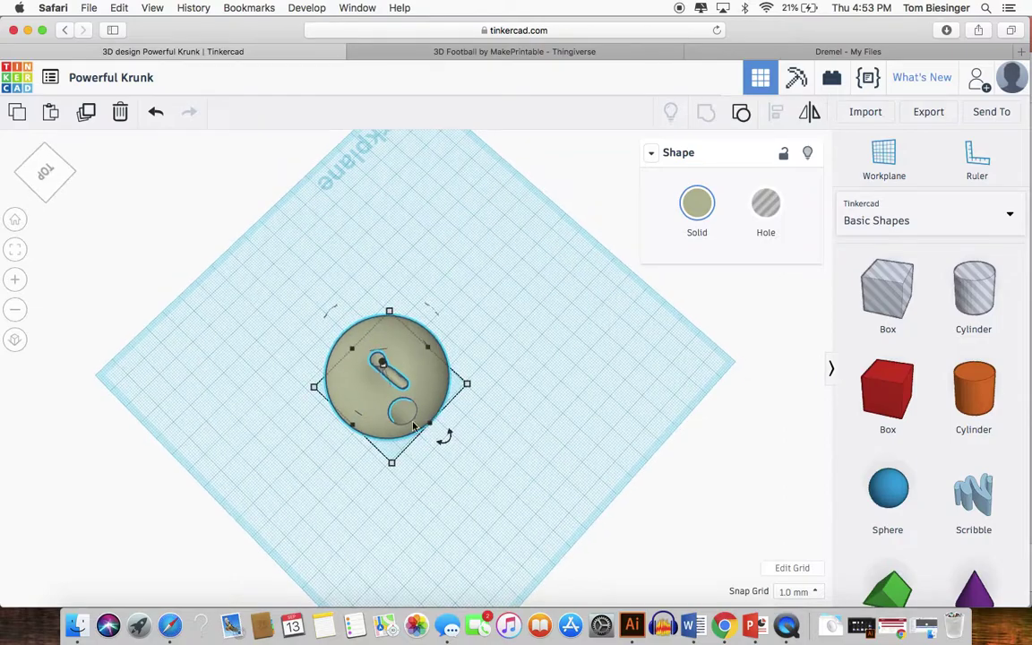
{"action": "right_click_drag", "start_coordinate": [387, 466], "coordinate": [480, 412]}
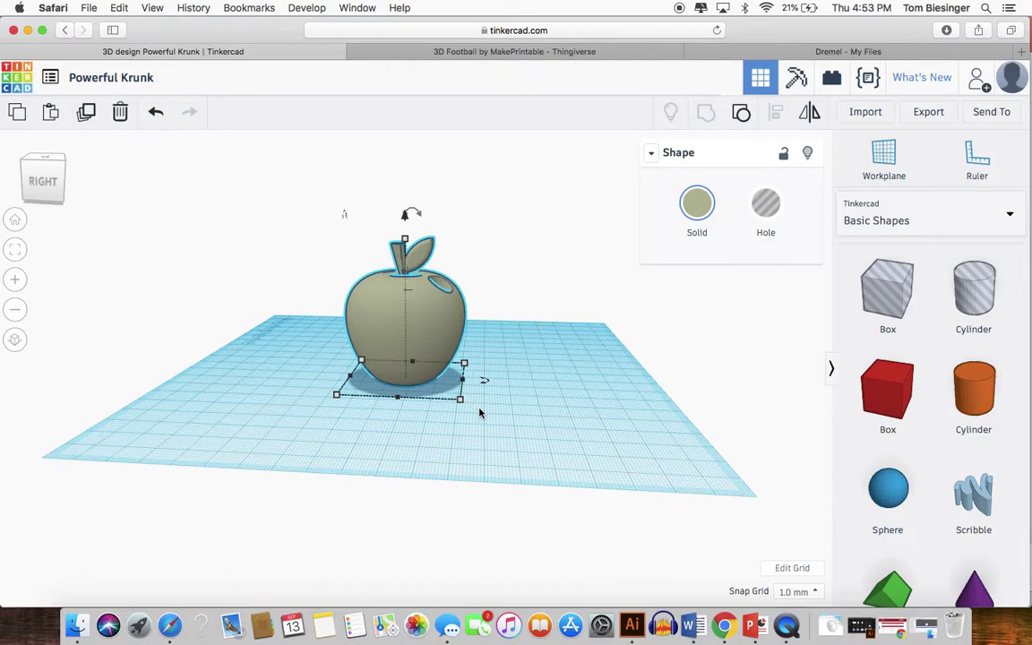
{"action": "right_click_drag", "start_coordinate": [479, 413], "coordinate": [383, 412]}
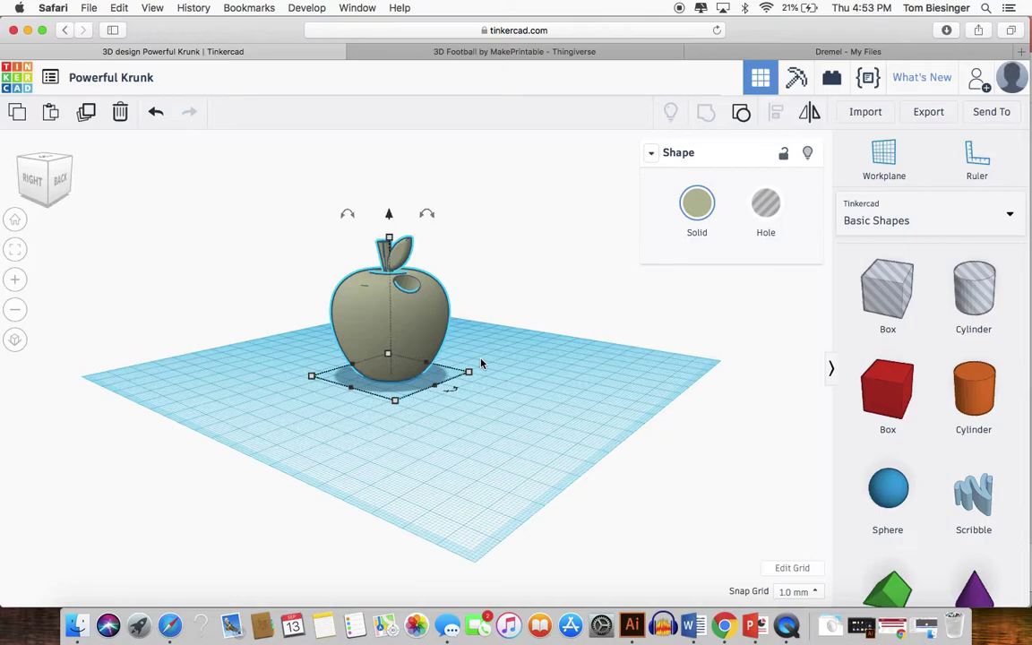
{"action": "right_click_drag", "start_coordinate": [481, 359], "coordinate": [431, 384]}
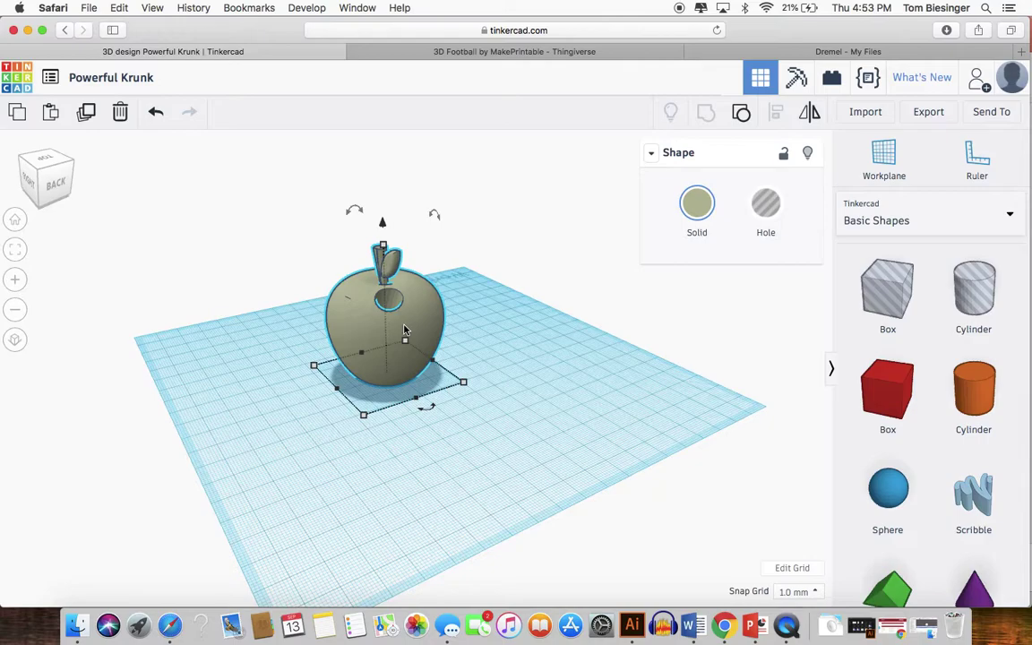
Review the export download options, comparing everything in the design with only the selected shape.
{"action": "left_click", "coordinate": [949, 116]}
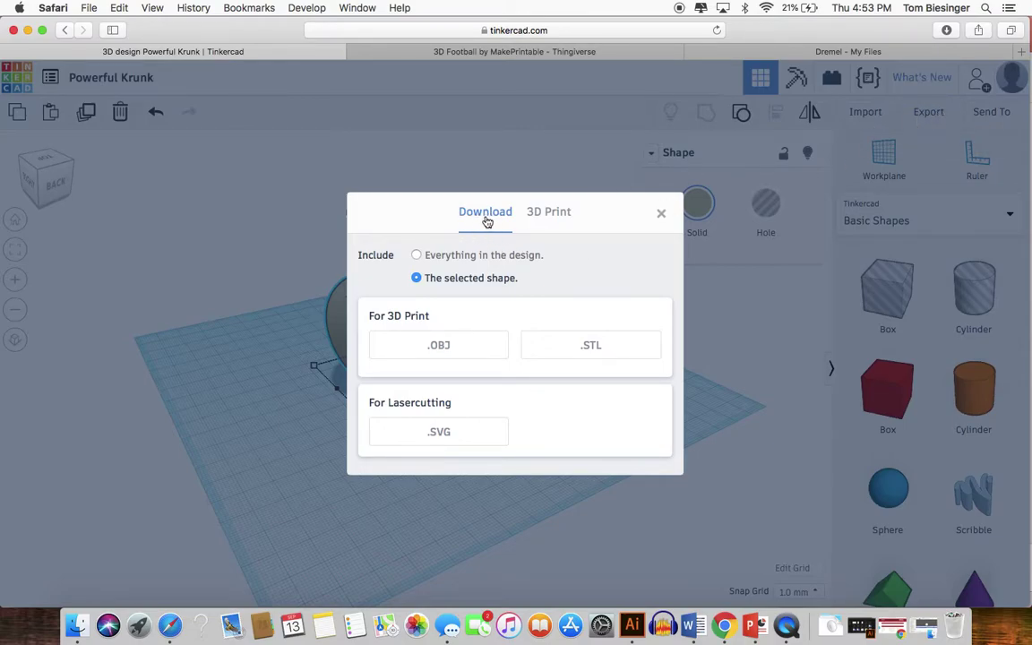
{"action": "left_click", "coordinate": [417, 256]}
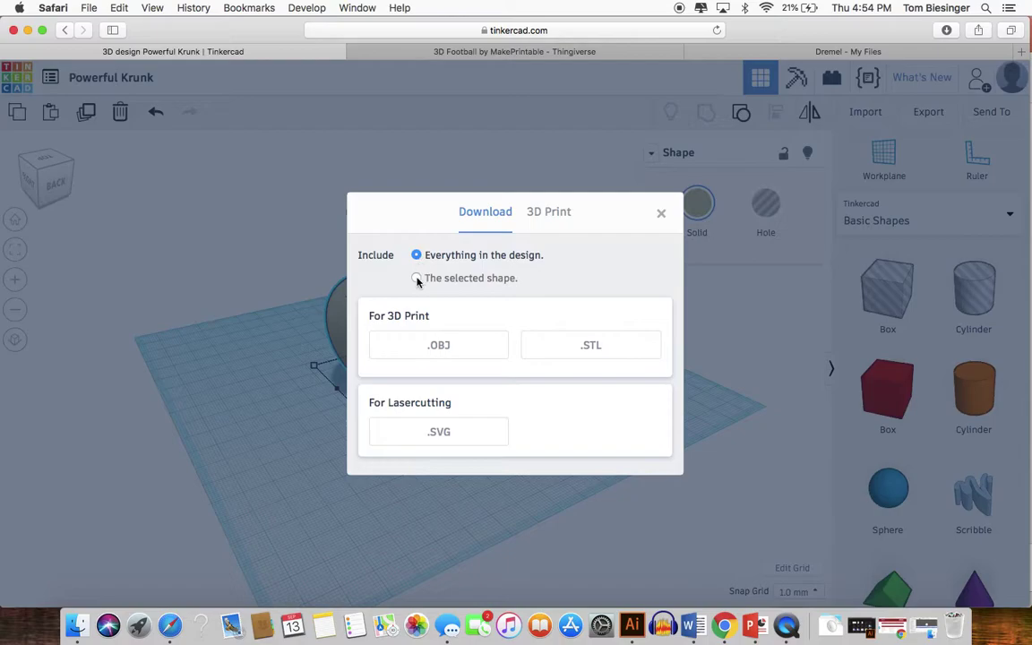
{"action": "left_click", "coordinate": [417, 279]}
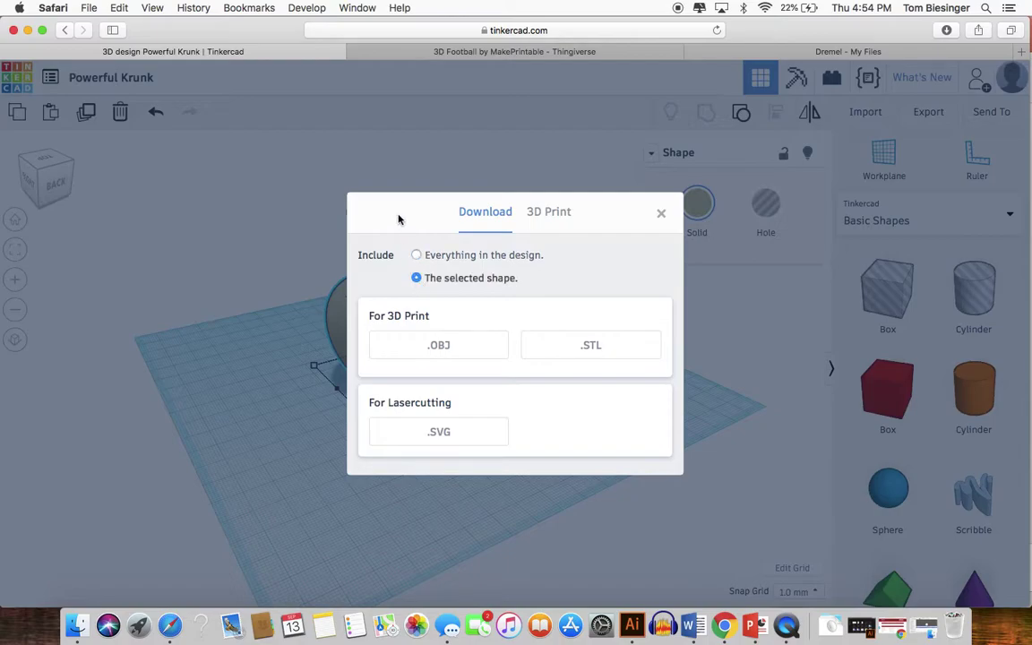
{"action": "left_click", "coordinate": [662, 216]}
Place a red box beside the apple and open the export options with nothing selected.
{"action": "left_click_drag", "start_coordinate": [914, 394], "coordinate": [504, 388]}
{"action": "left_click", "coordinate": [282, 348]}
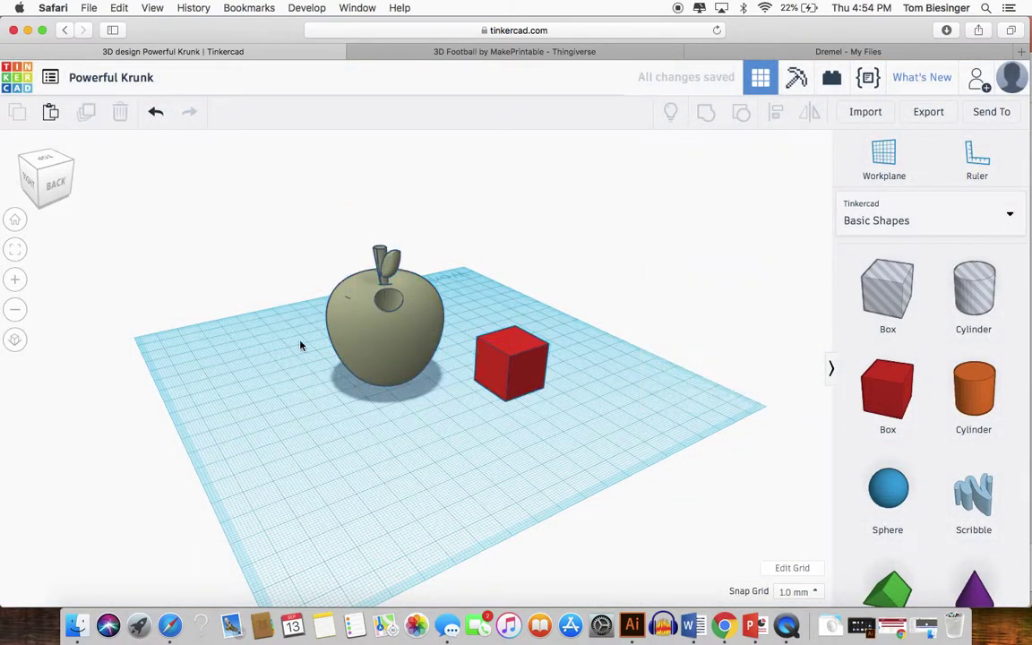
{"action": "left_click", "coordinate": [928, 112]}
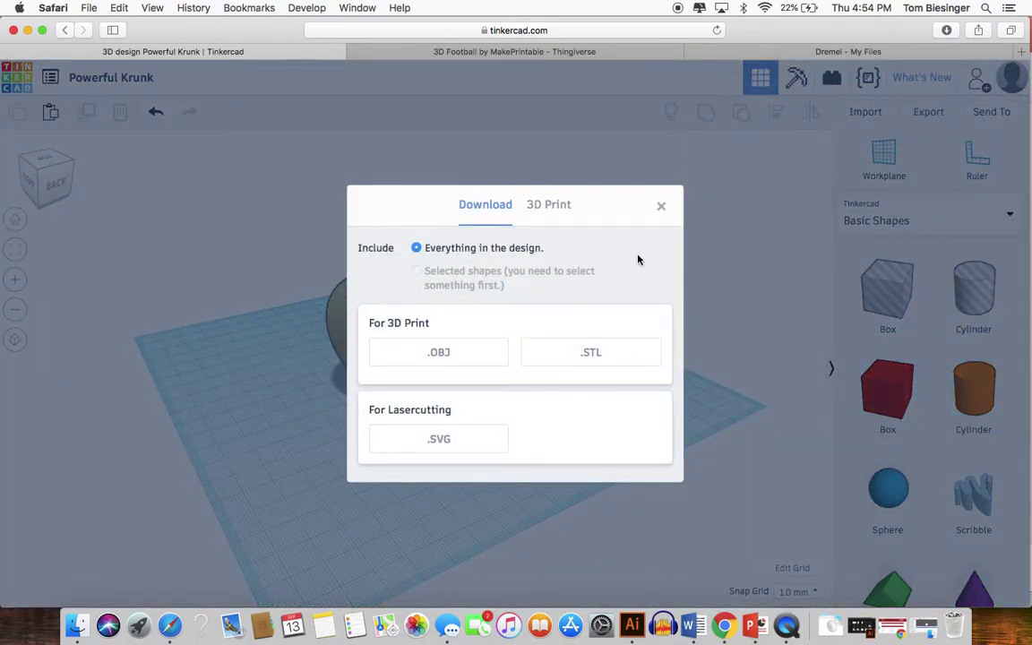
Export only the apple shape as an STL and check that Powerful Krunk.stl is among the downloads.
{"action": "left_click", "coordinate": [662, 208]}
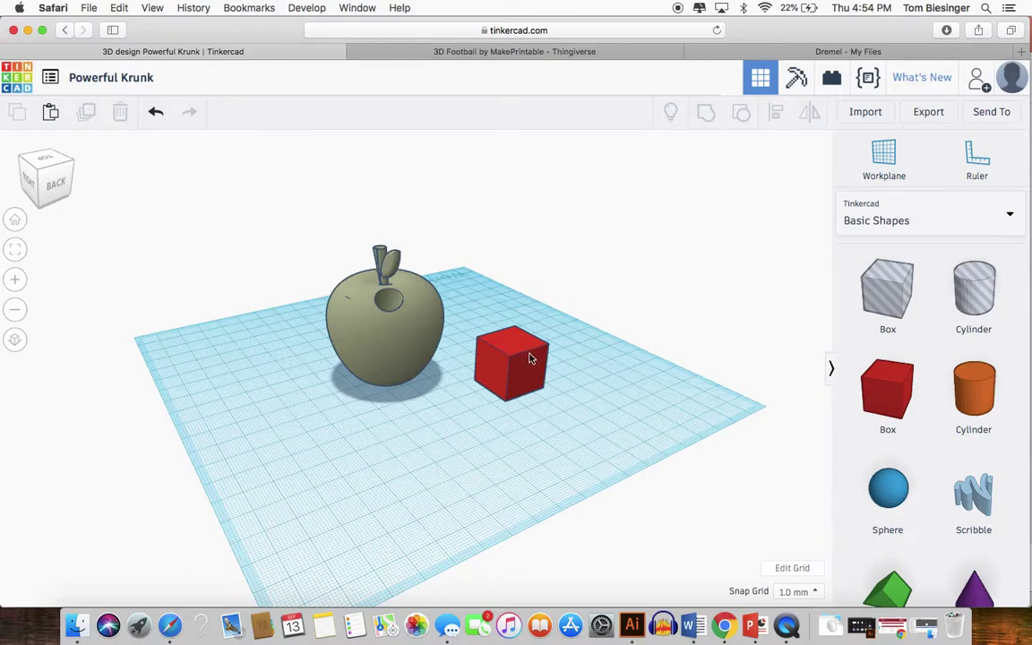
{"action": "left_click", "coordinate": [410, 359]}
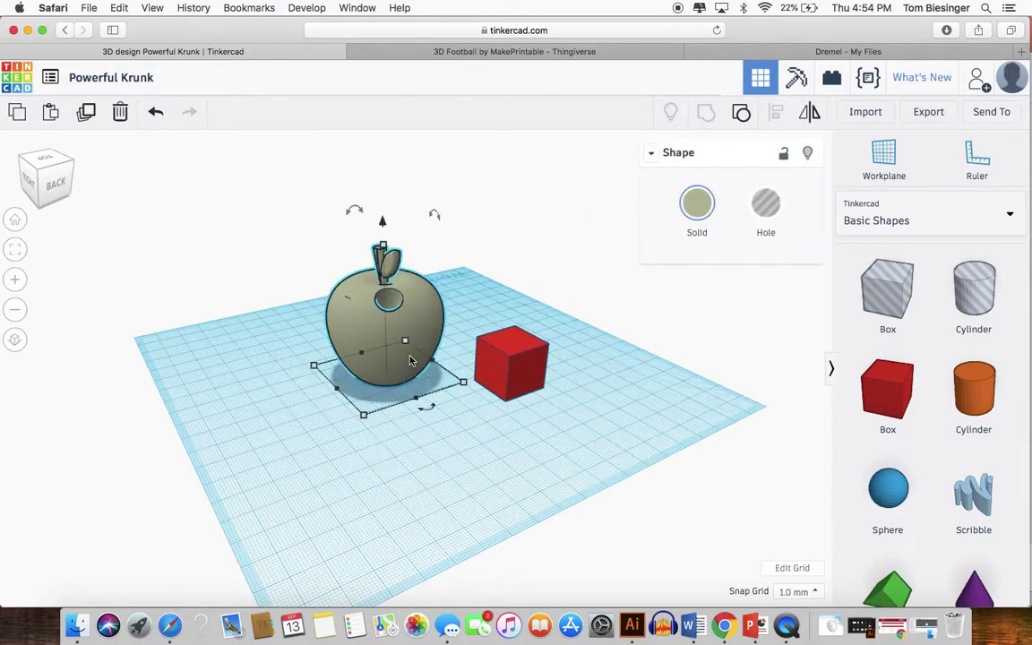
{"action": "left_click", "coordinate": [928, 111]}
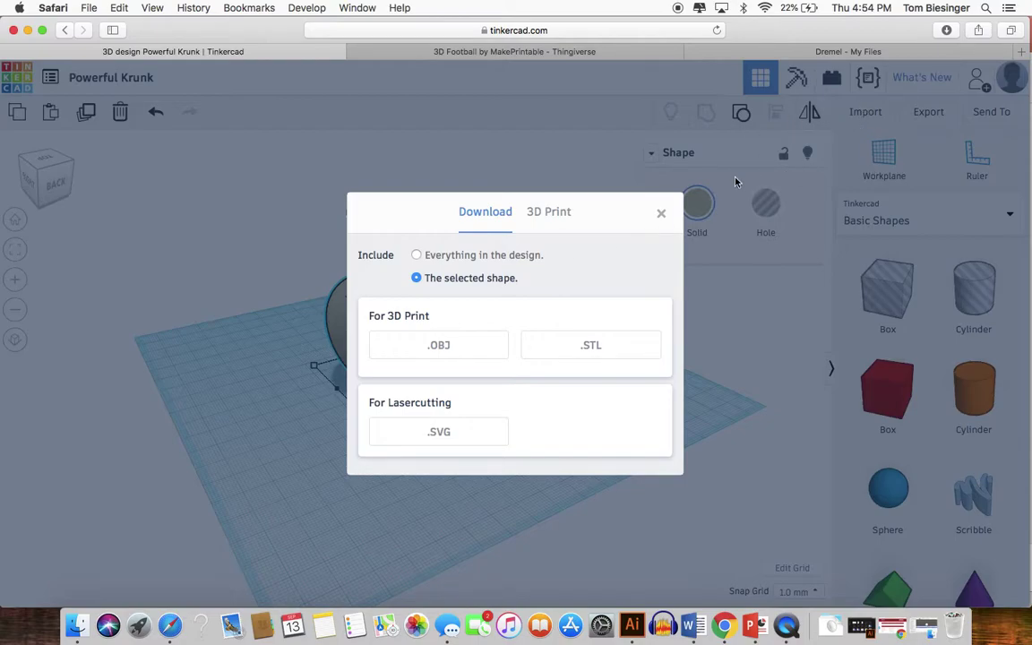
{"action": "left_click", "coordinate": [579, 358]}
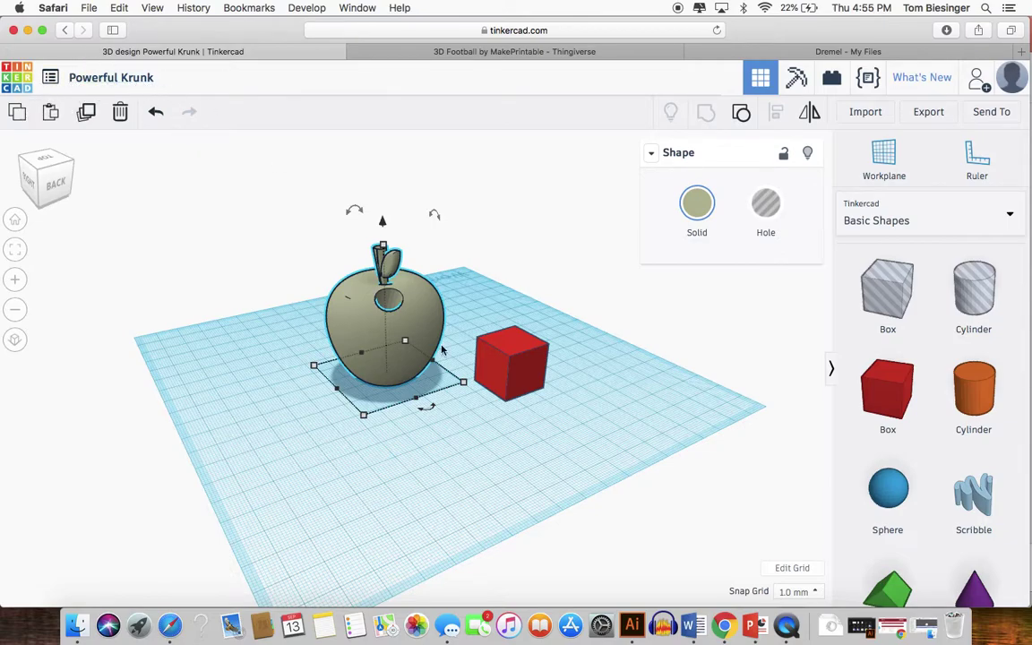
{"action": "left_click", "coordinate": [829, 627]}
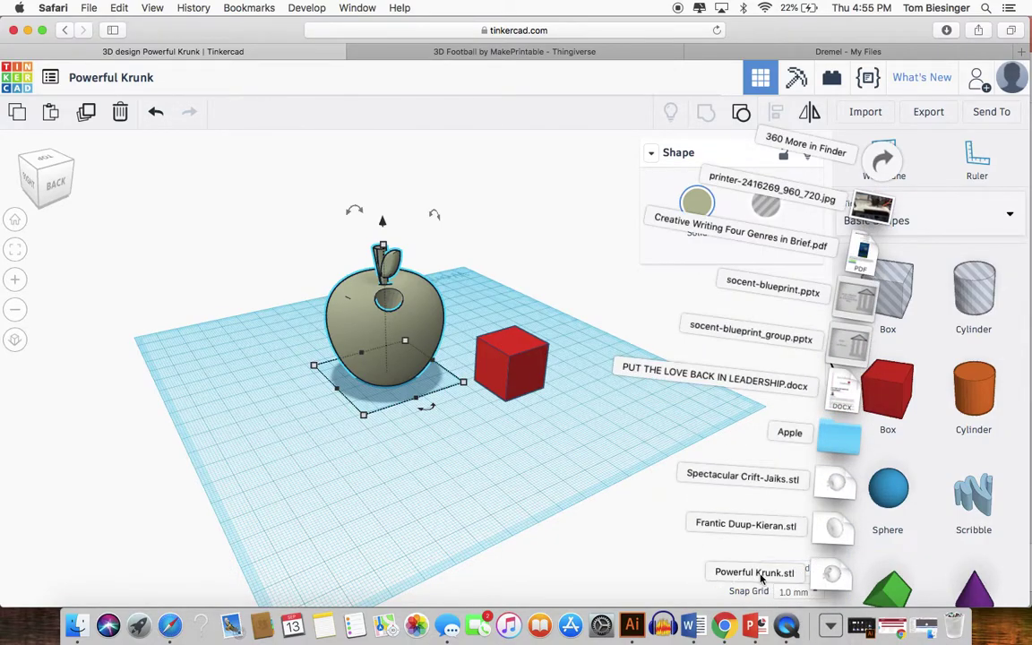
{"action": "left_click", "coordinate": [606, 479]}
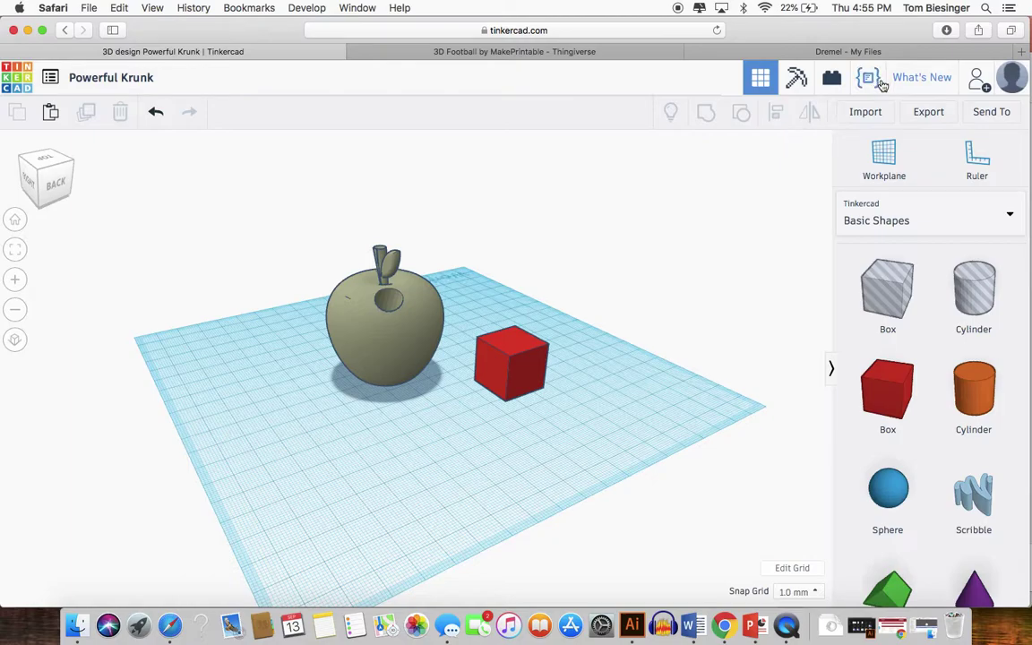
Switch to the Dremel site, go back to the Digilab account page, and enter Print Cloud from there.
{"action": "left_click", "coordinate": [793, 54]}
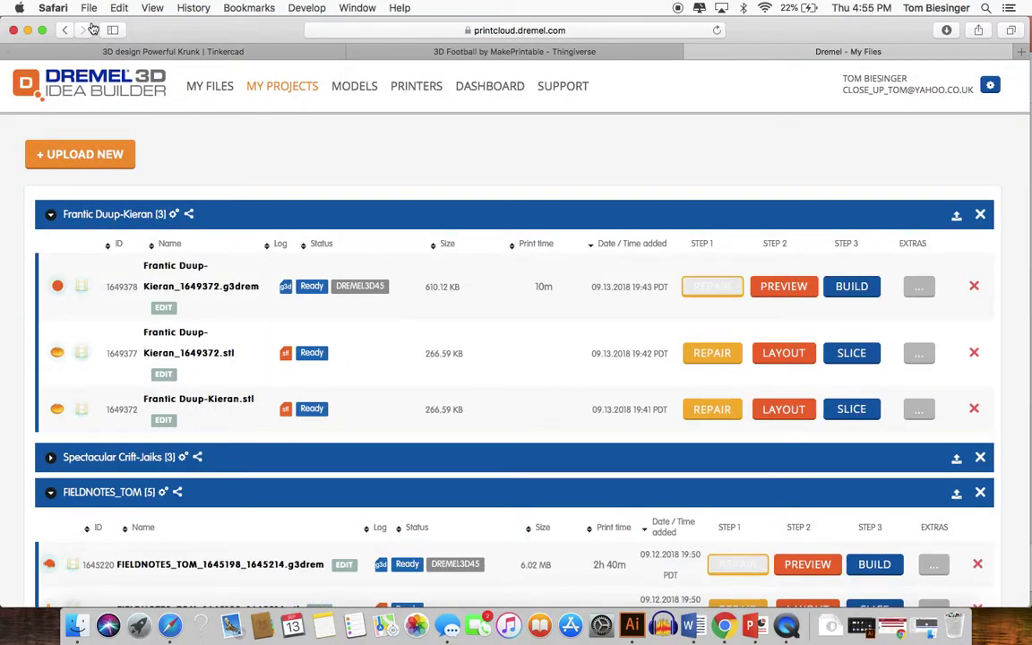
{"action": "left_click", "coordinate": [67, 32]}
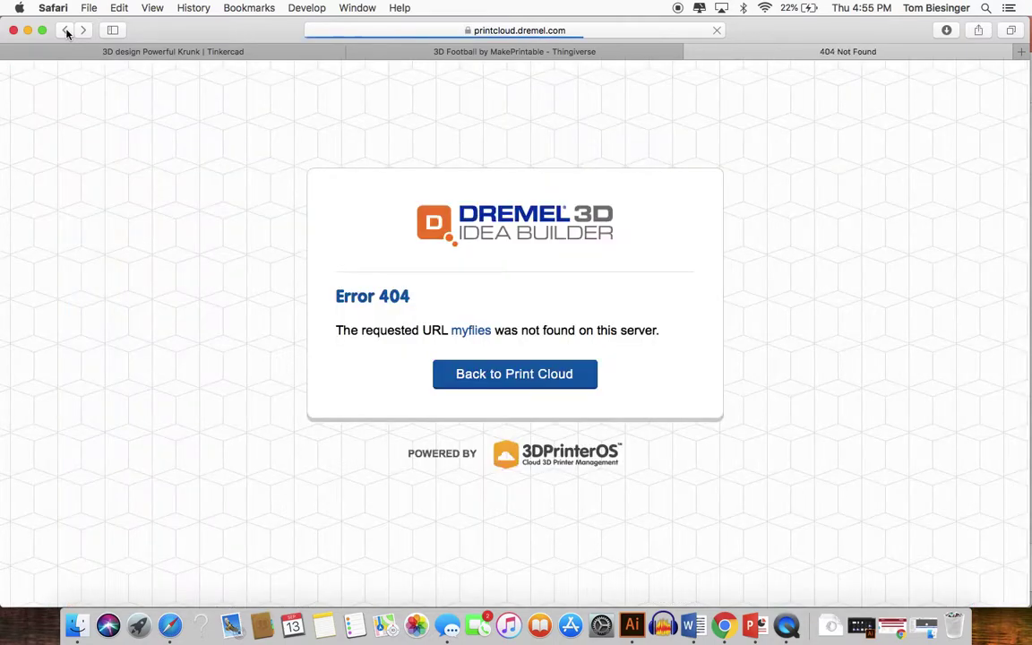
{"action": "left_click", "coordinate": [67, 31]}
{"action": "left_click", "coordinate": [67, 32]}
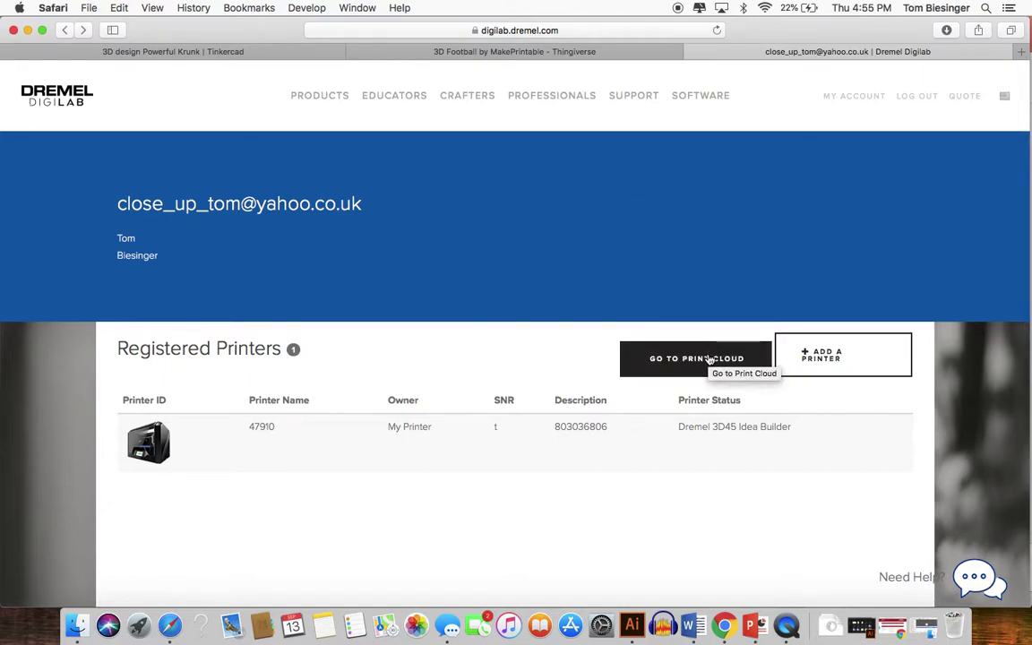
{"action": "left_click", "coordinate": [682, 373]}
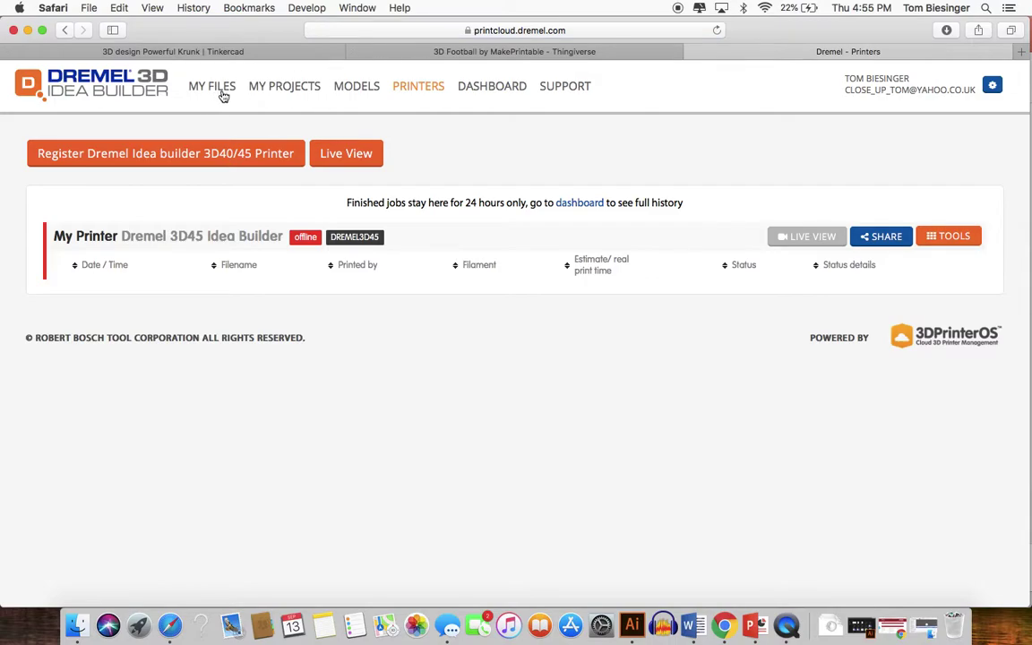
{"action": "left_click", "coordinate": [618, 33]}
{"action": "left_click", "coordinate": [617, 33]}
{"action": "key", "text": "BackSpace"}
{"action": "key", "text": "BackSpace"}
{"action": "key", "text": "BackSpace"}
{"action": "key", "text": "BackSpace"}
{"action": "key", "text": "BackSpace"}
{"action": "key", "text": "BackSpace"}
{"action": "key", "text": "BackSpace"}
{"action": "key", "text": "BackSpace"}
{"action": "key", "text": "BackSpace"}
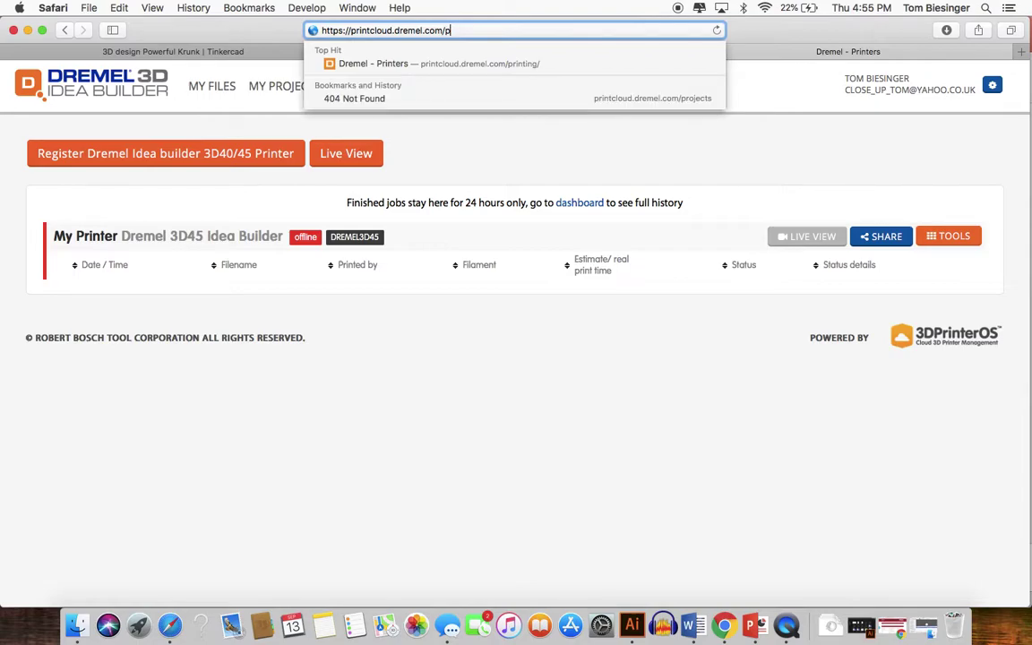
{"action": "type", "text": "myfiles"}
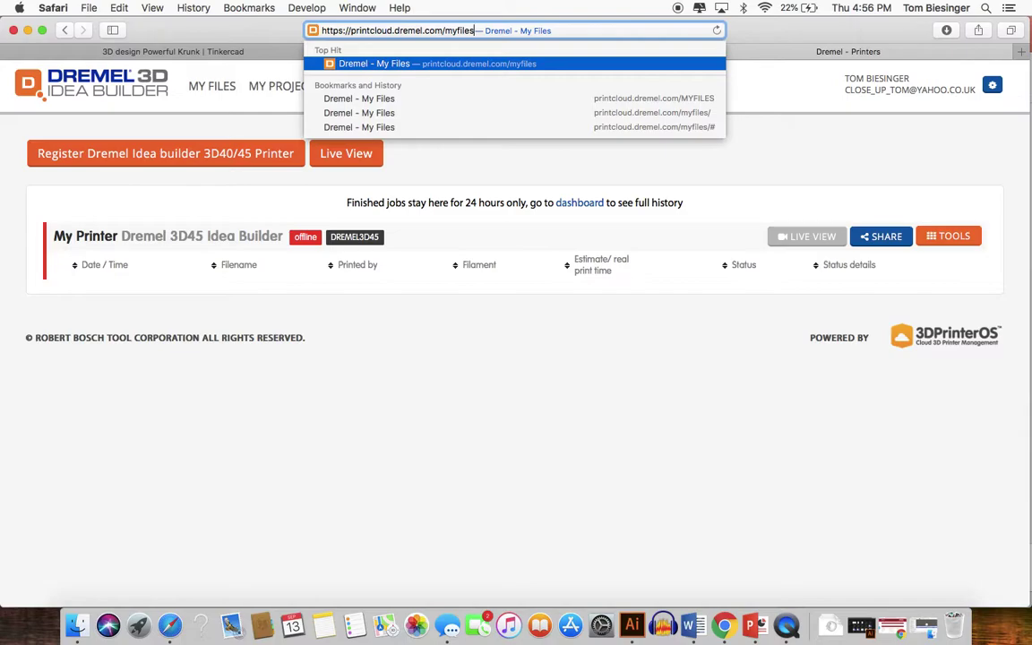
{"action": "key", "text": "Return"}
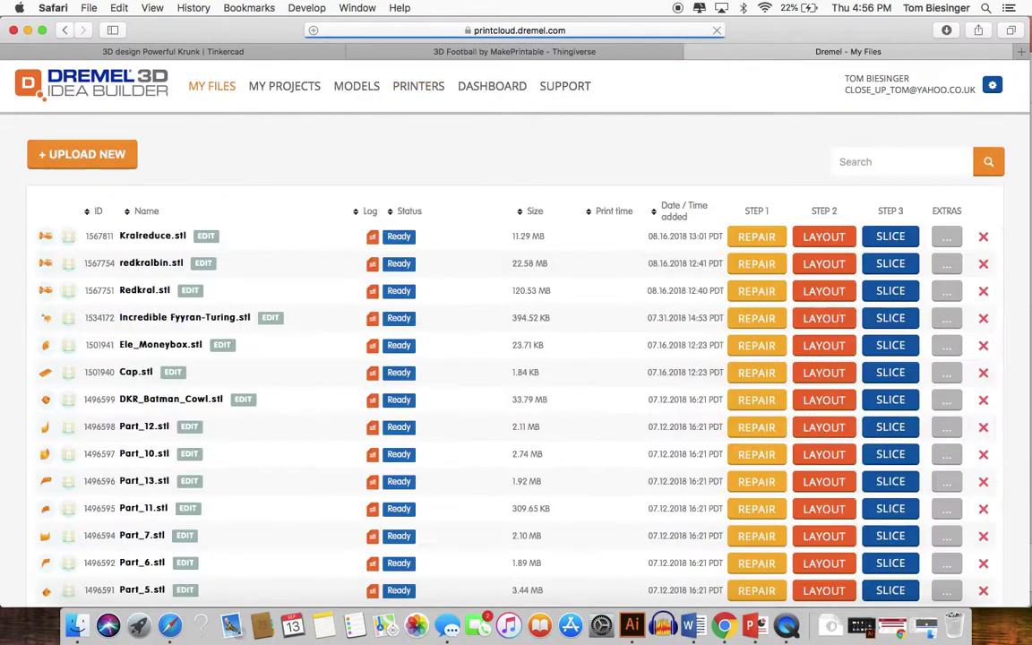
Upload Powerful Krunk.stl from Downloads as a single file and save it to My Files.
{"action": "left_click", "coordinate": [103, 156]}
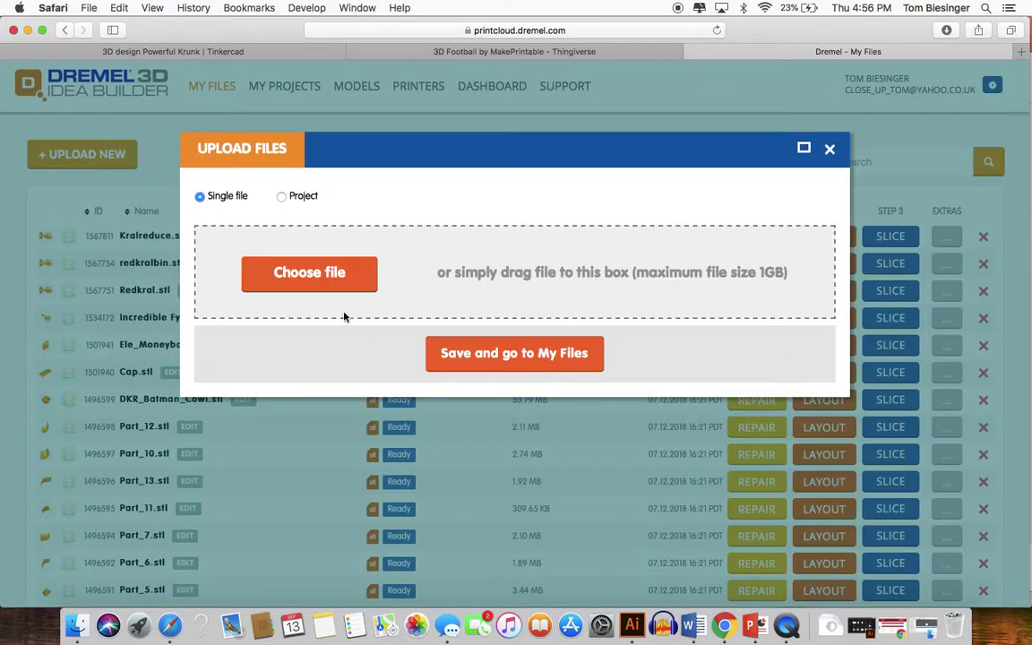
{"action": "left_click", "coordinate": [309, 275]}
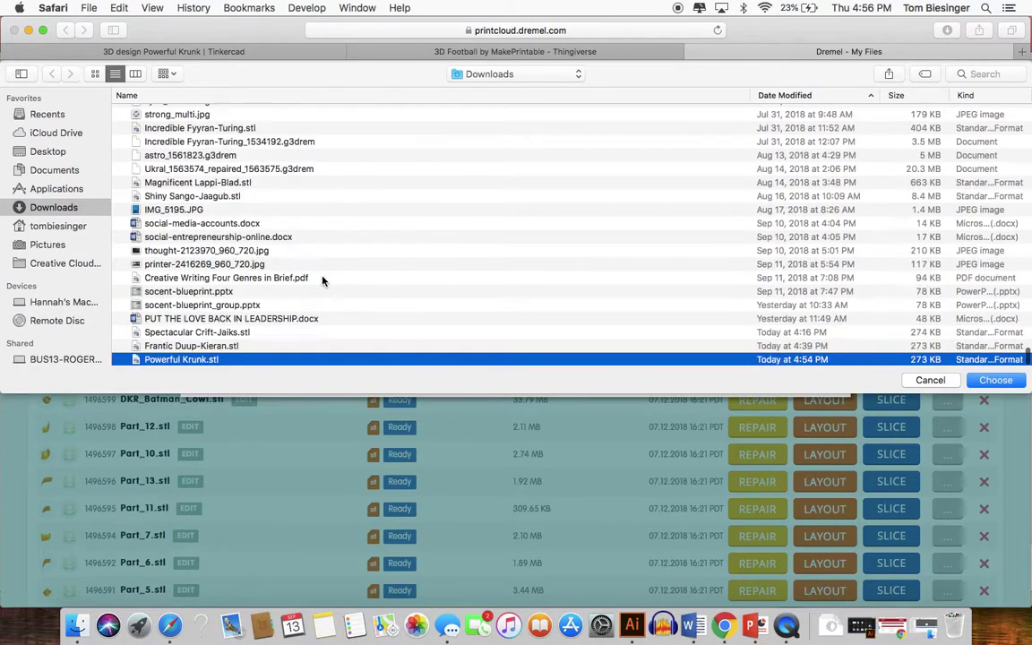
{"action": "left_click", "coordinate": [995, 380]}
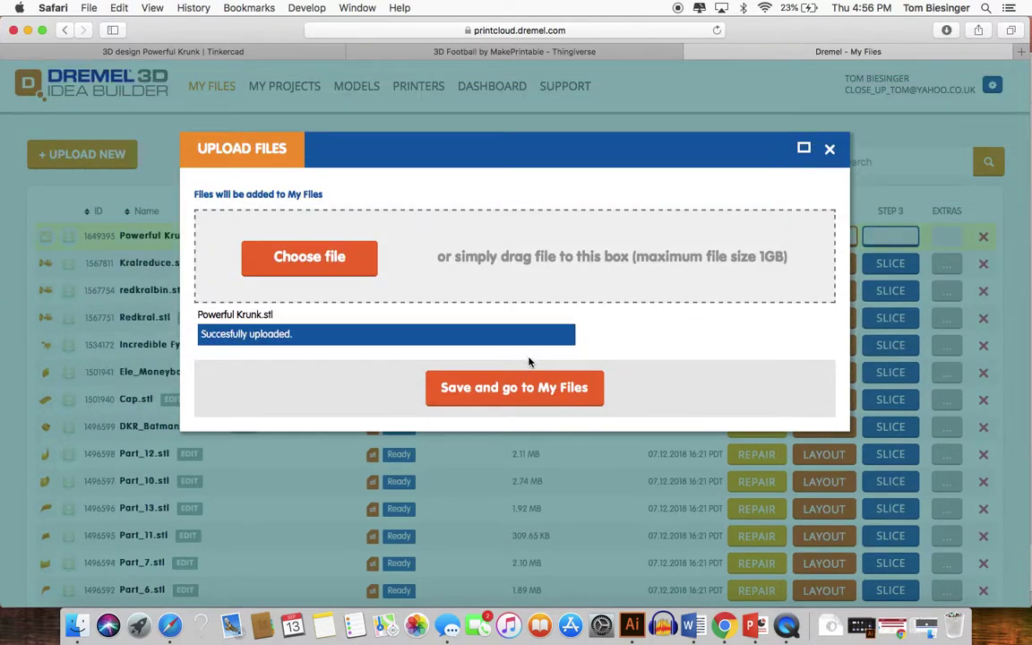
{"action": "left_click", "coordinate": [529, 402]}
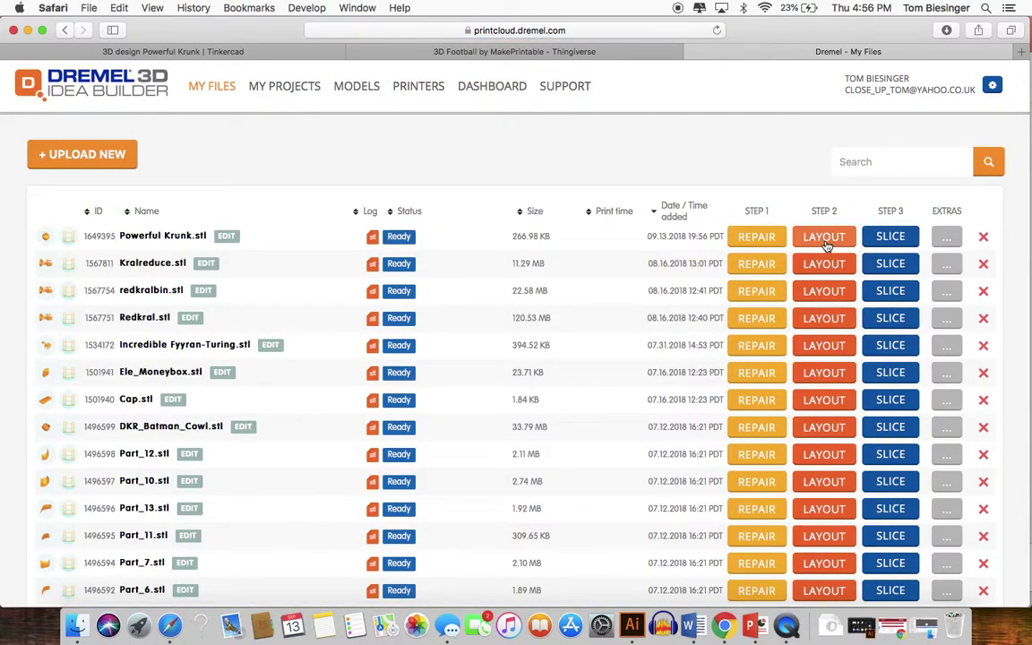
Open Powerful Krunk.stl in the layout editor and move the apple to about X -56.9 mm, Y -2.8 mm.
{"action": "left_click", "coordinate": [824, 237]}
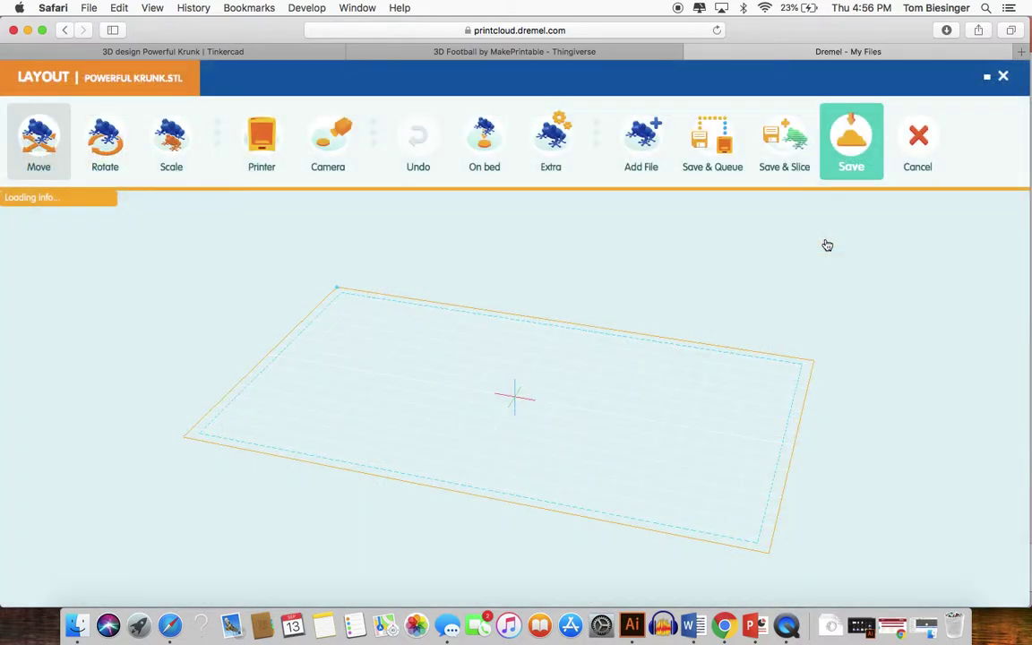
{"action": "left_click_drag", "start_coordinate": [599, 351], "coordinate": [444, 346]}
{"action": "left_click_drag", "start_coordinate": [545, 358], "coordinate": [353, 374]}
{"action": "left_click_drag", "start_coordinate": [580, 372], "coordinate": [454, 359]}
{"action": "left_click_drag", "start_coordinate": [602, 393], "coordinate": [274, 368]}
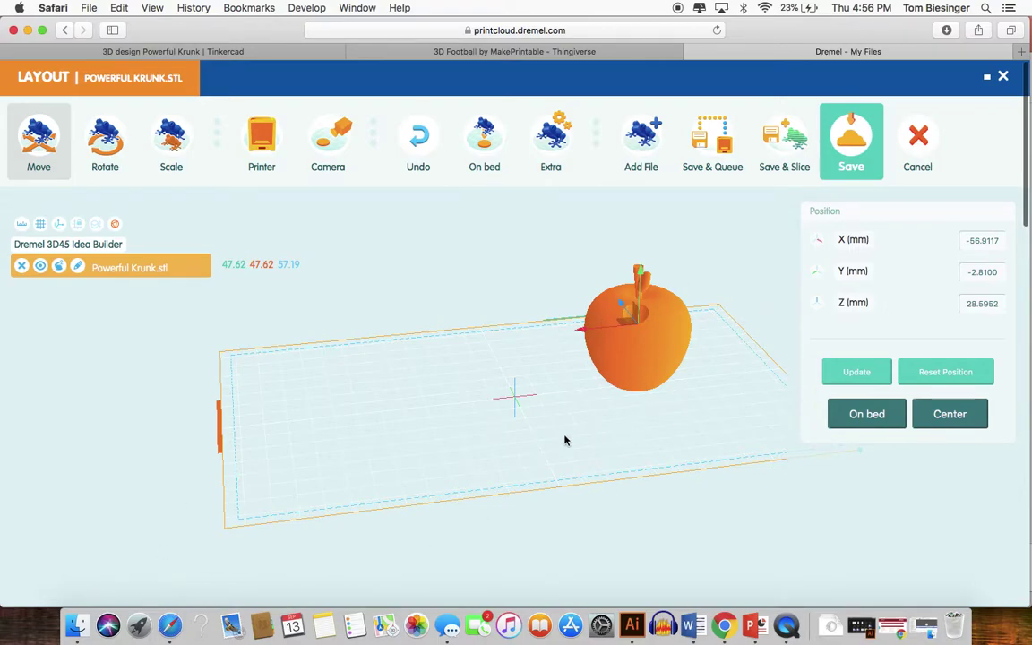
{"action": "left_click_drag", "start_coordinate": [685, 425], "coordinate": [587, 447]}
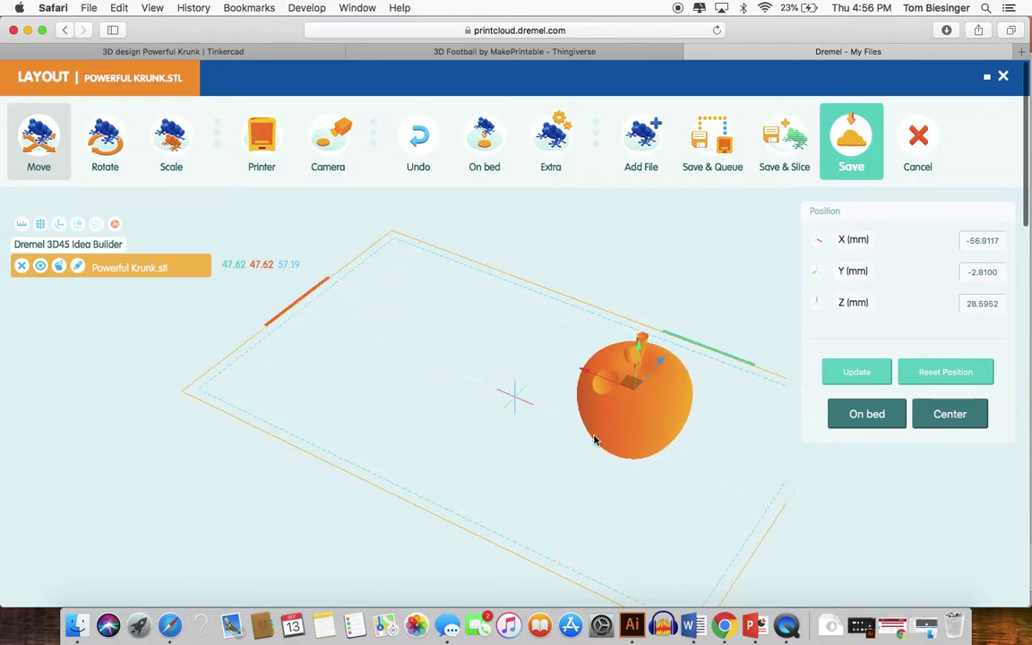
Move the apple to about Y -74.5 mm and raise it to about Z 56.4 mm, and recenter it on the bed.
{"action": "left_click_drag", "start_coordinate": [659, 365], "coordinate": [687, 330]}
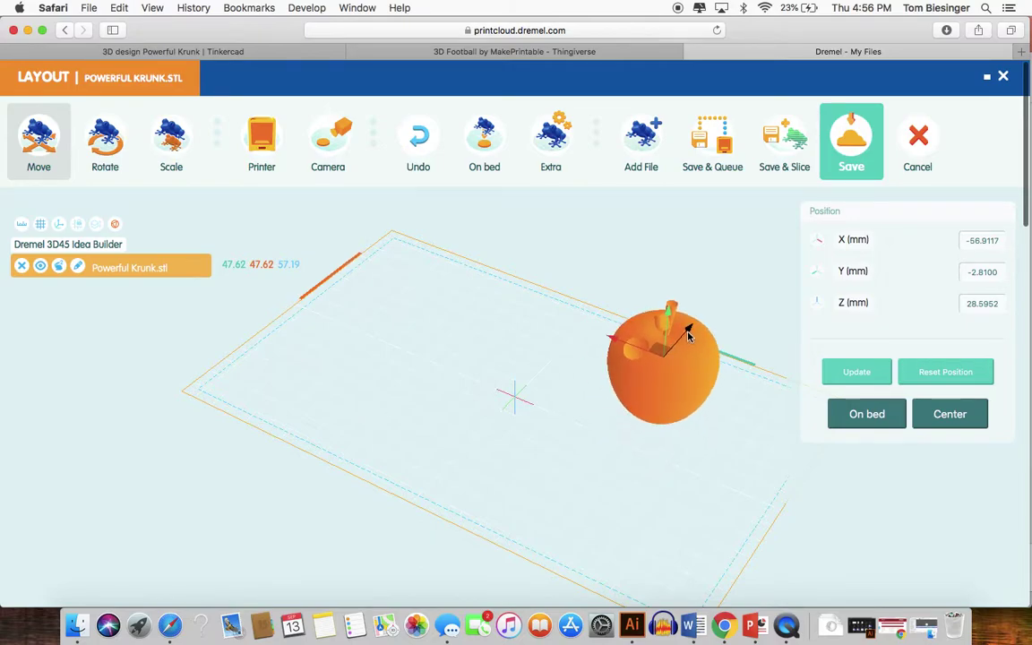
{"action": "left_click_drag", "start_coordinate": [733, 403], "coordinate": [710, 438]}
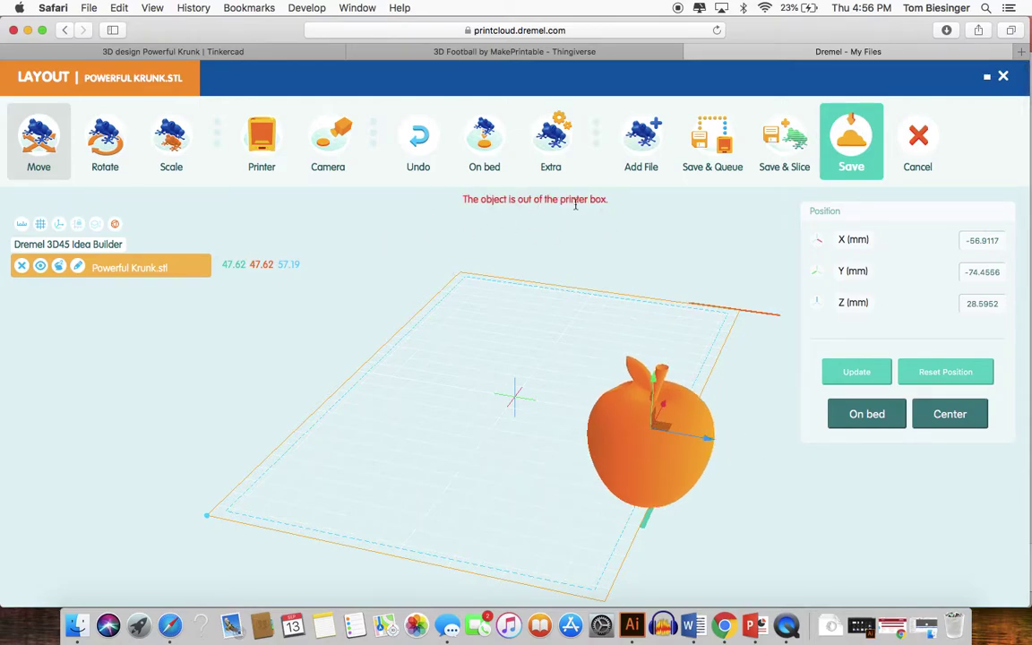
{"action": "left_click_drag", "start_coordinate": [655, 383], "coordinate": [659, 313]}
{"action": "left_click_drag", "start_coordinate": [728, 431], "coordinate": [588, 367]}
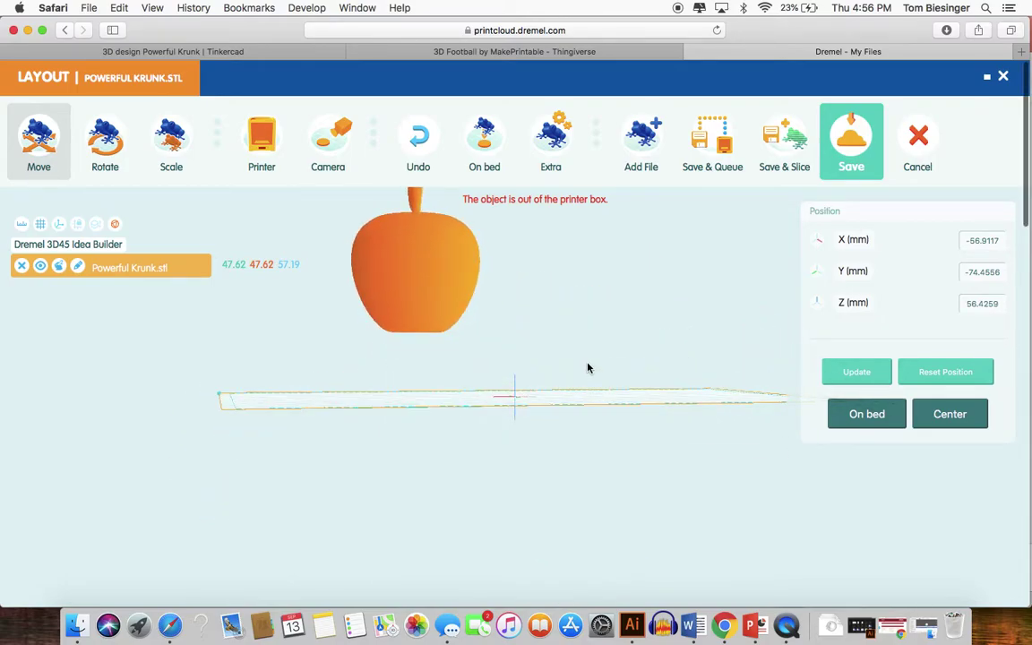
{"action": "left_click", "coordinate": [942, 416]}
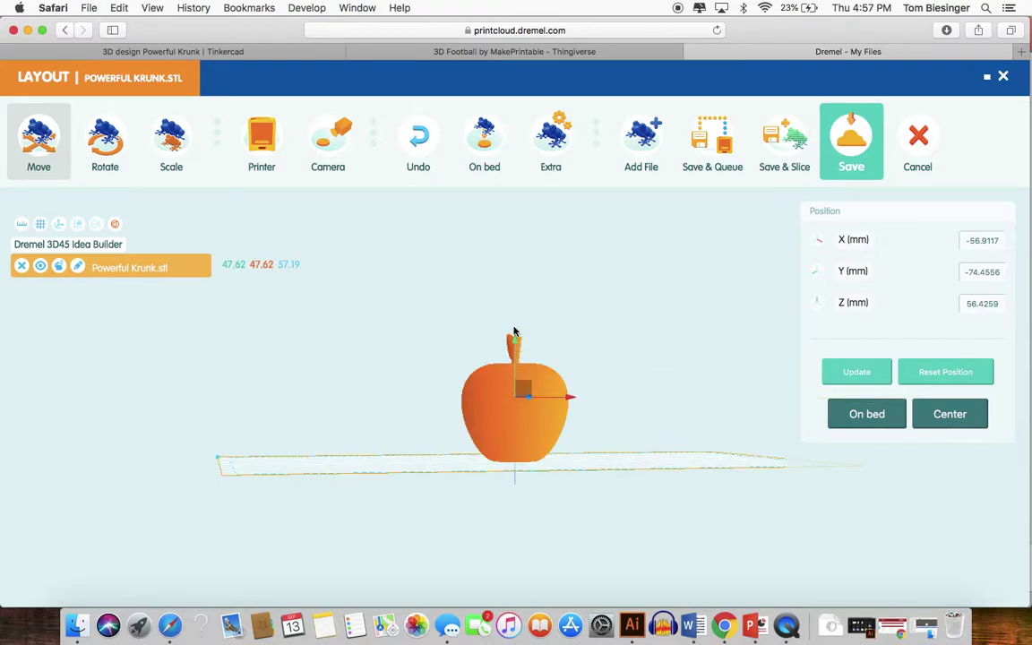
Lift the apple to about Z 58 mm and drop it onto the bed, and slide it along X to about -88.7 mm and back.
{"action": "left_click_drag", "start_coordinate": [518, 361], "coordinate": [514, 275]}
{"action": "left_click_drag", "start_coordinate": [606, 350], "coordinate": [590, 387]}
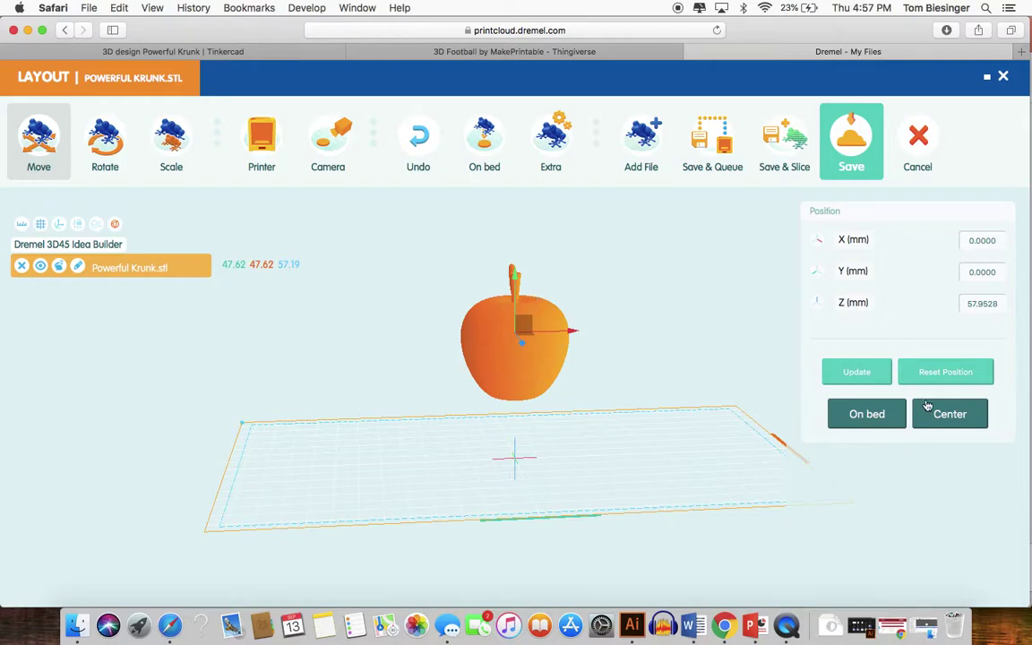
{"action": "left_click", "coordinate": [868, 415]}
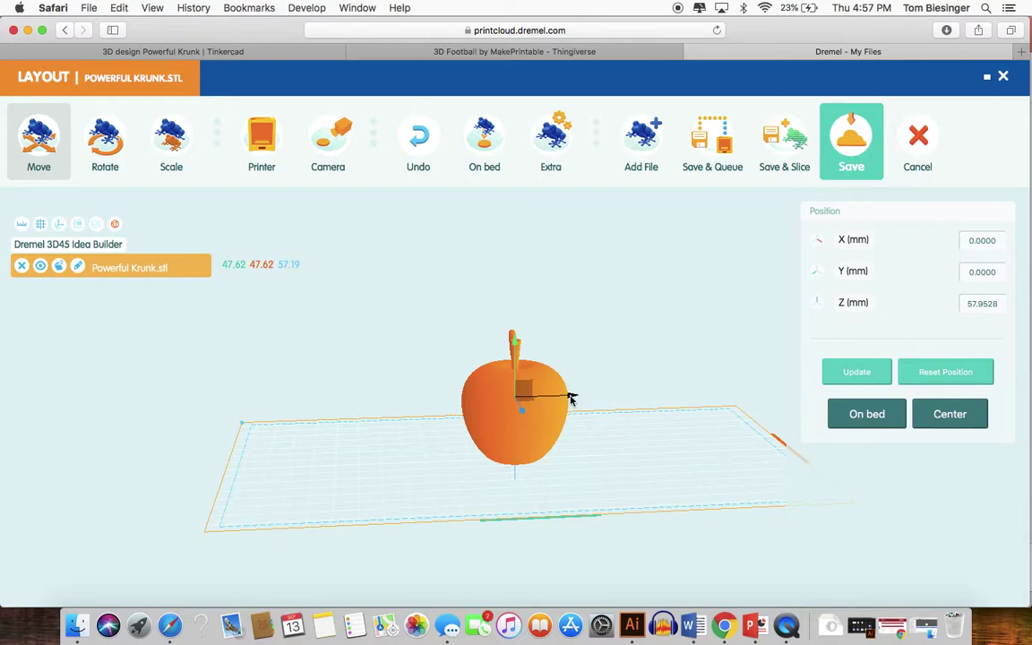
{"action": "left_click_drag", "start_coordinate": [570, 399], "coordinate": [372, 412]}
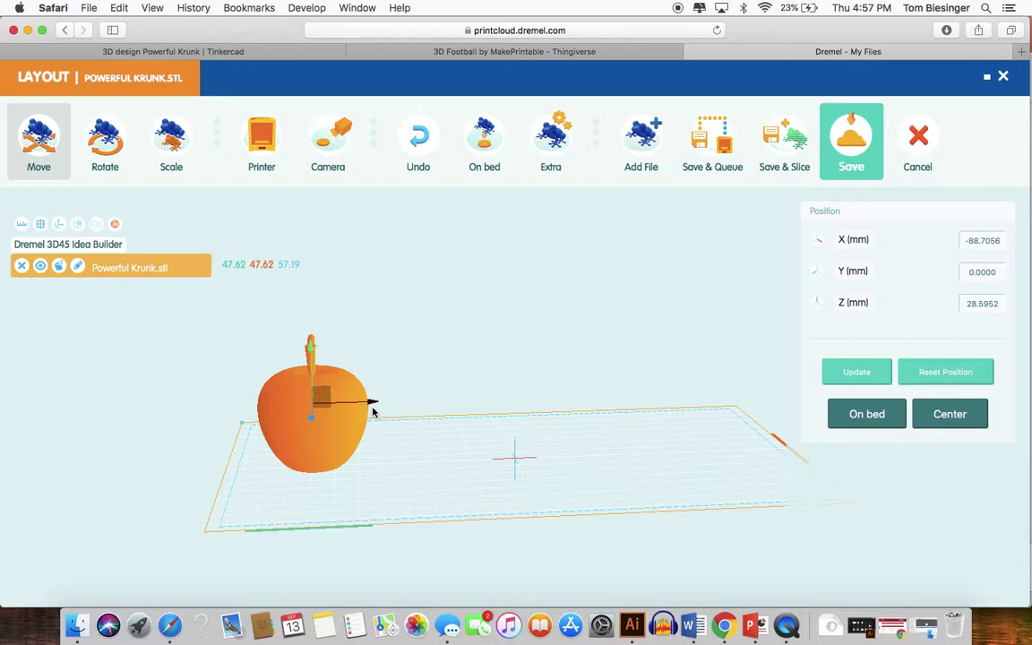
{"action": "left_click_drag", "start_coordinate": [373, 408], "coordinate": [574, 466]}
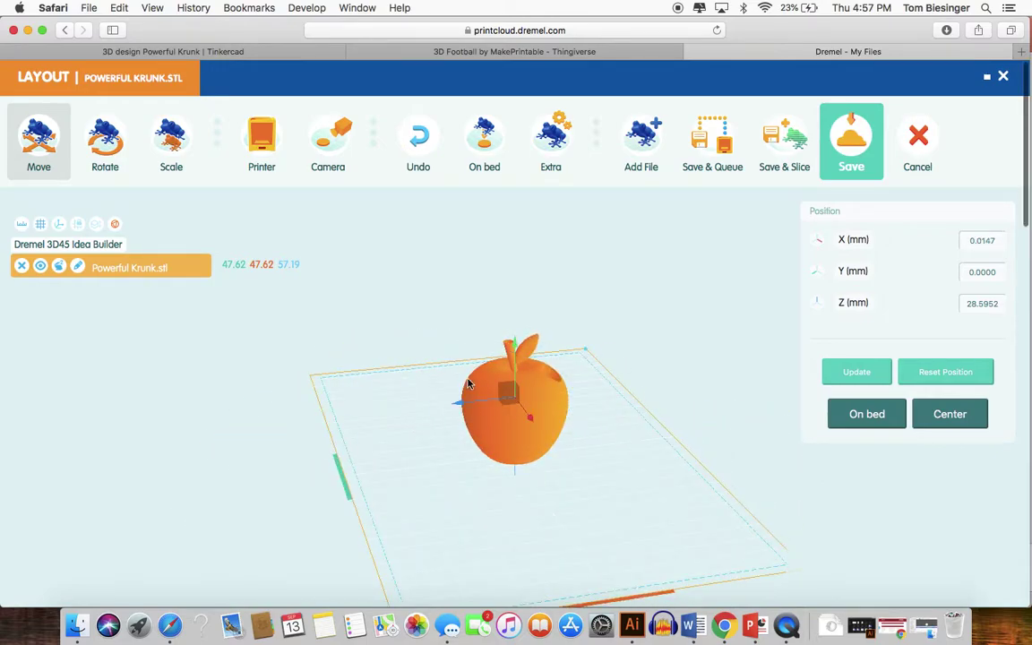
Scale the apple to 50% and place it on the bed at the center.
{"action": "left_click", "coordinate": [171, 161]}
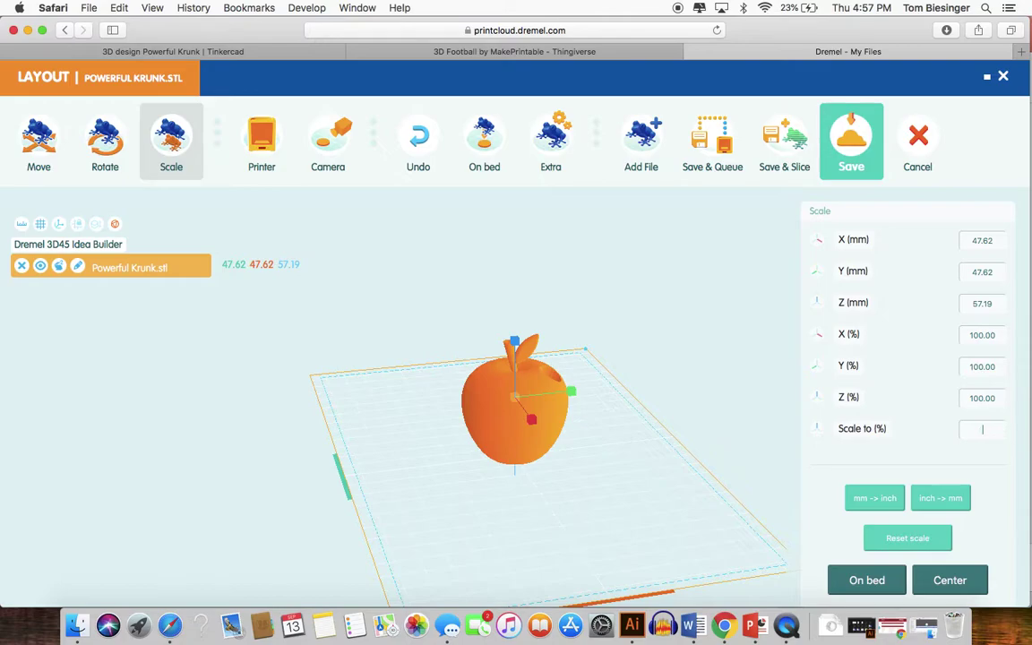
{"action": "key", "text": "Return"}
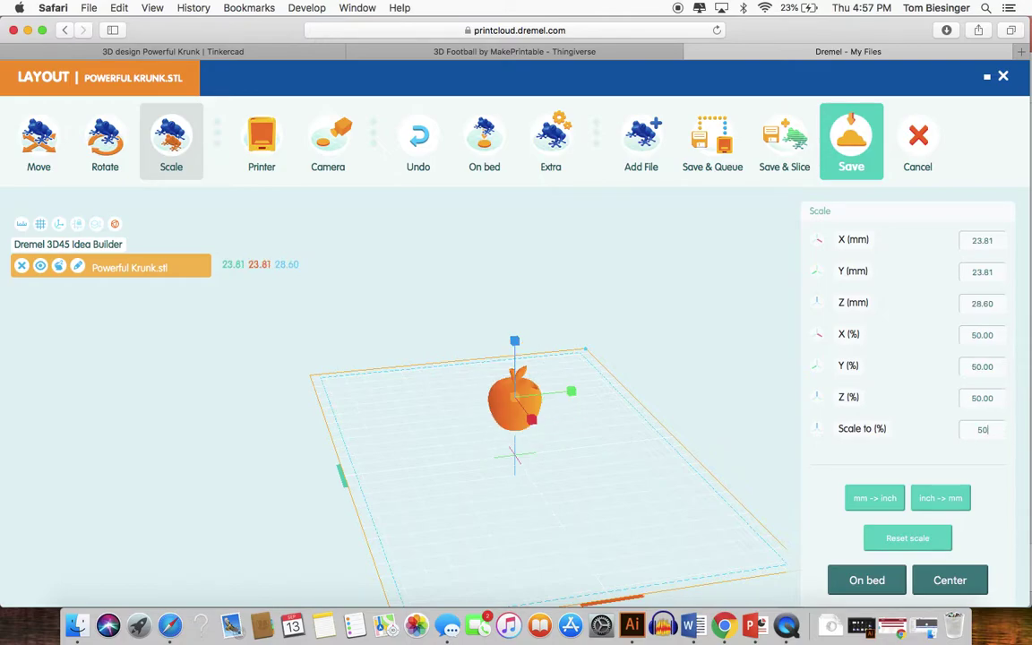
{"action": "left_click_drag", "start_coordinate": [582, 481], "coordinate": [498, 435]}
{"action": "left_click", "coordinate": [491, 417]}
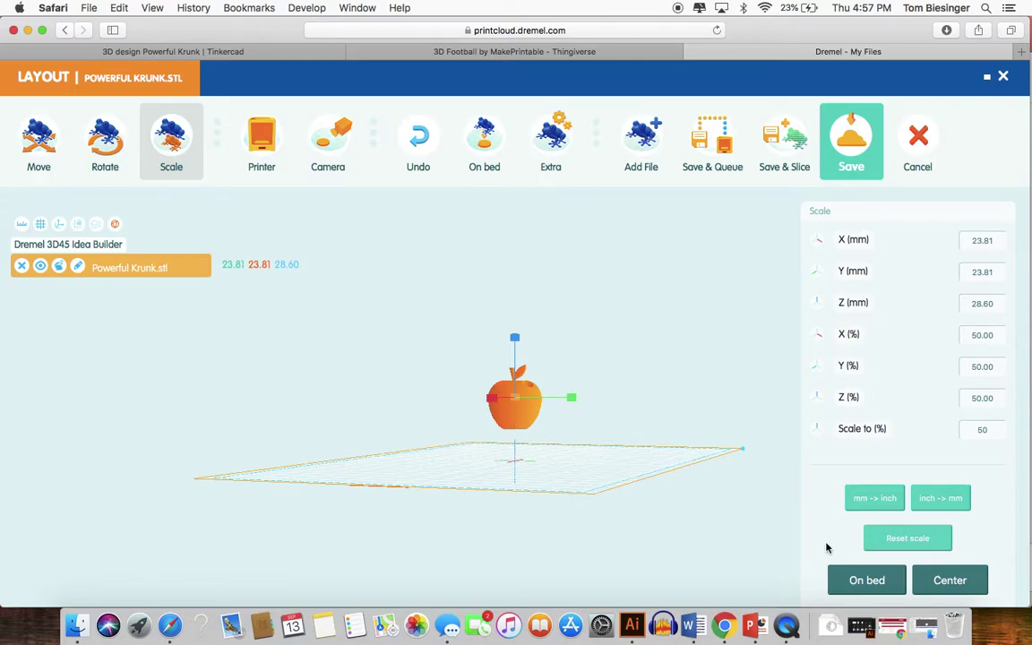
{"action": "left_click", "coordinate": [867, 584]}
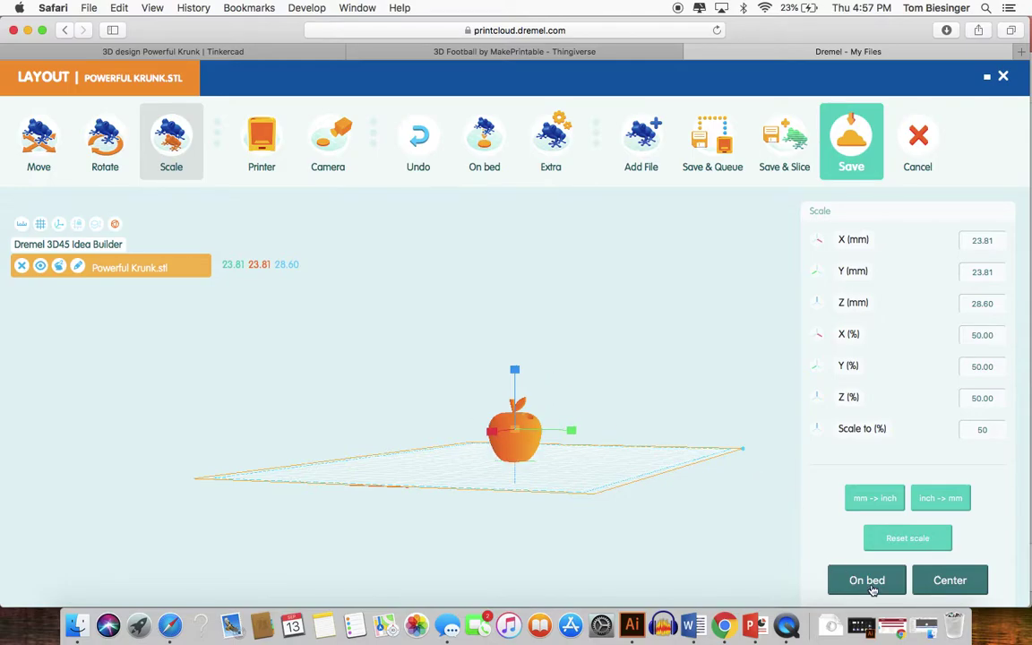
{"action": "left_click", "coordinate": [964, 592]}
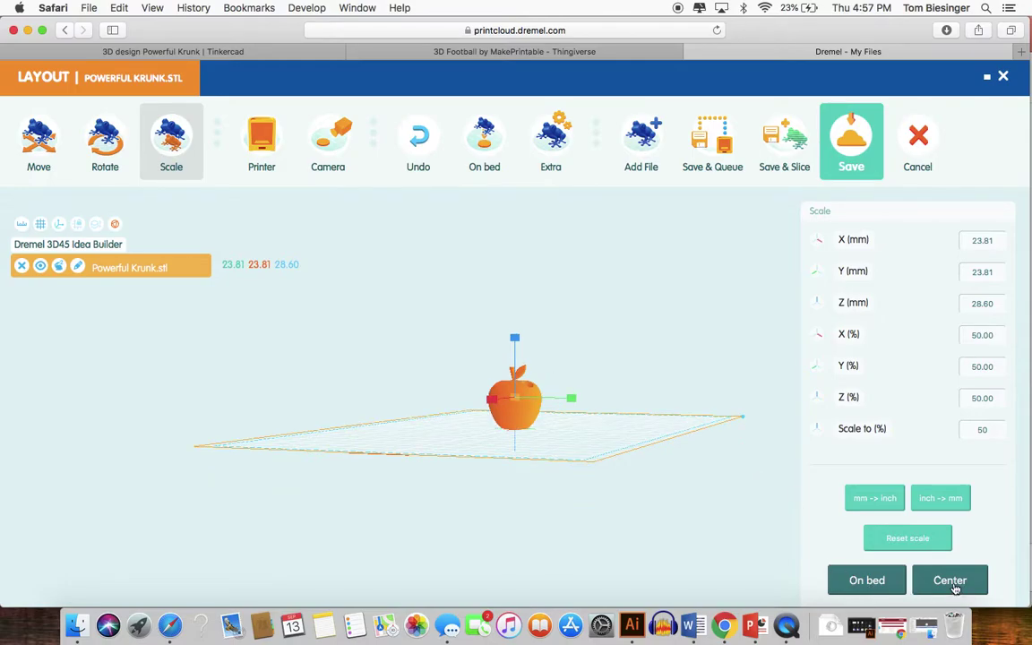
Rotate the apple about its Z axis to about 149 degrees.
{"action": "left_click", "coordinate": [124, 134]}
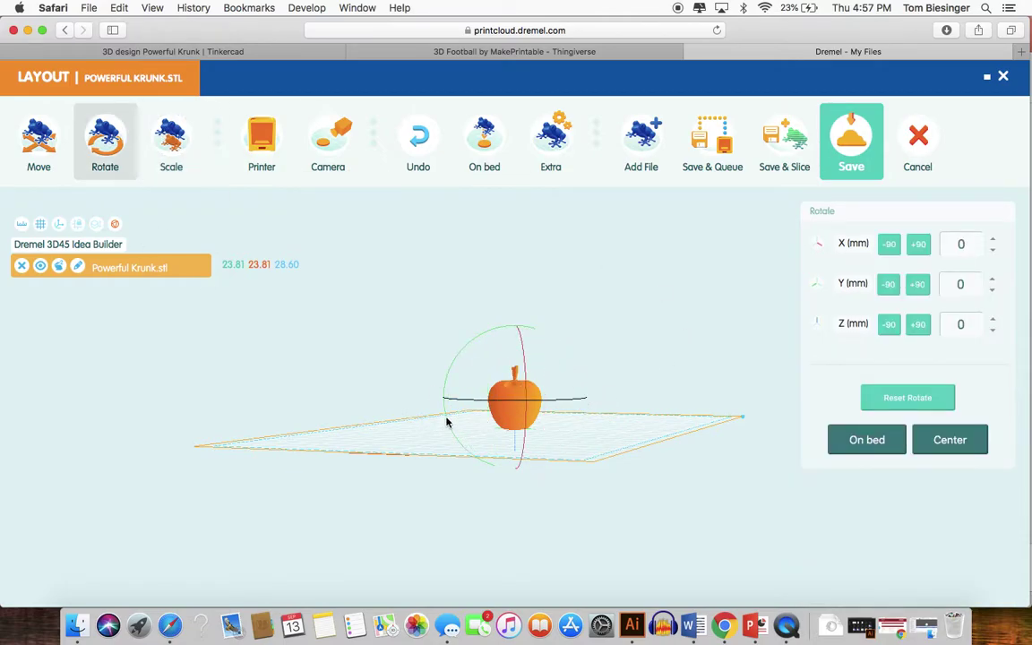
{"action": "left_click_drag", "start_coordinate": [633, 411], "coordinate": [415, 387]}
{"action": "left_click_drag", "start_coordinate": [717, 427], "coordinate": [477, 491]}
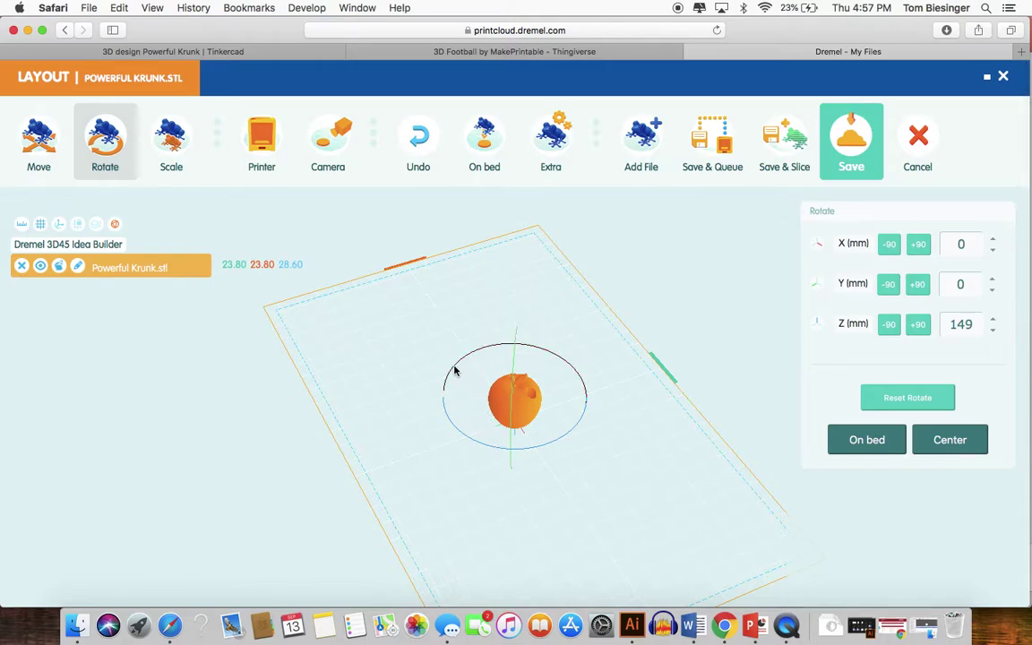
Tip the apple onto its side, with rotation values of about X 89, Y -29 and Z 180 degrees.
{"action": "left_click_drag", "start_coordinate": [454, 371], "coordinate": [513, 424]}
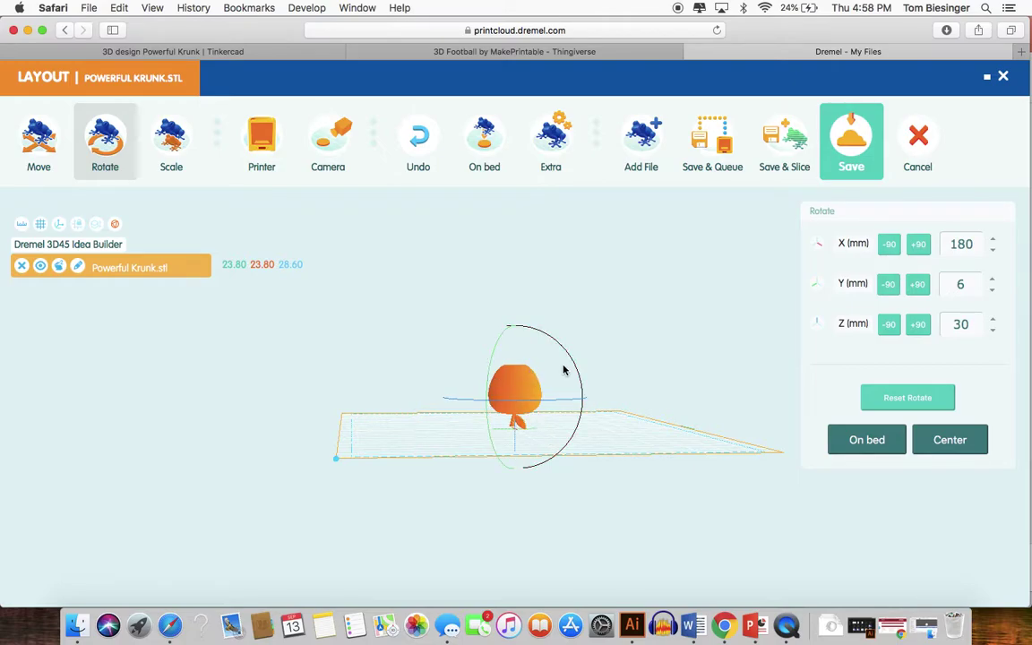
{"action": "left_click_drag", "start_coordinate": [576, 371], "coordinate": [520, 328]}
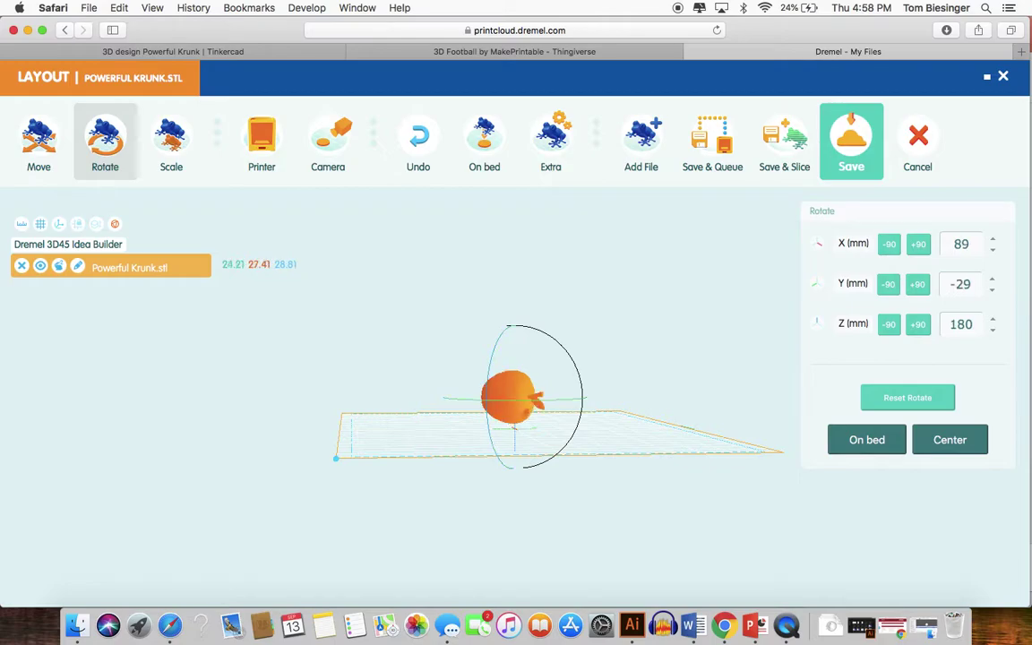
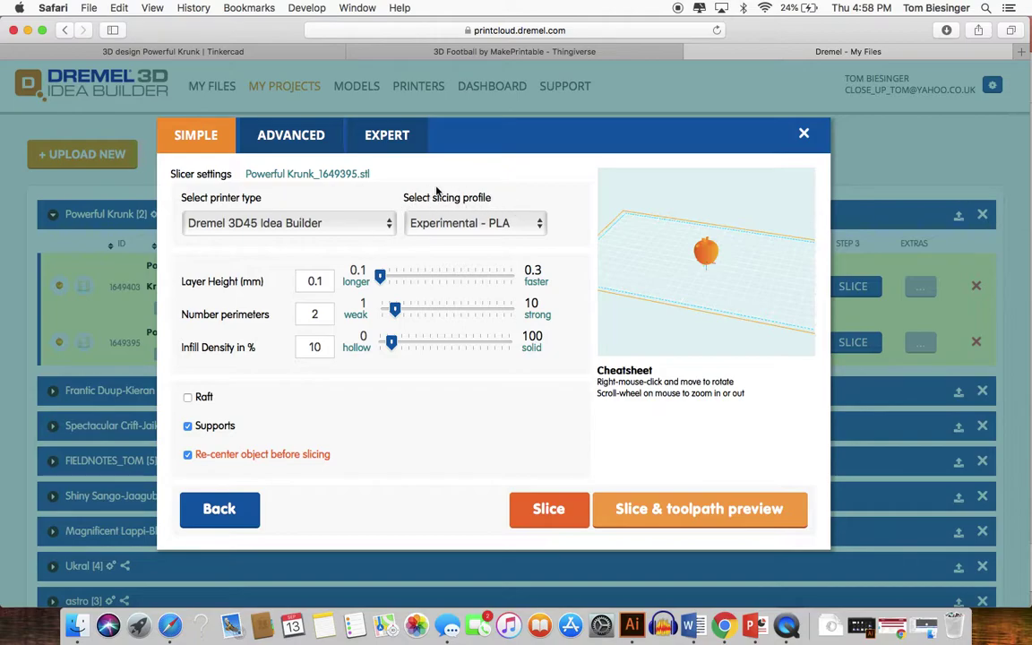
Slice the apple with the Standard (ECO-ABS) profile and an infill density of about 23%.
{"action": "left_click", "coordinate": [536, 229]}
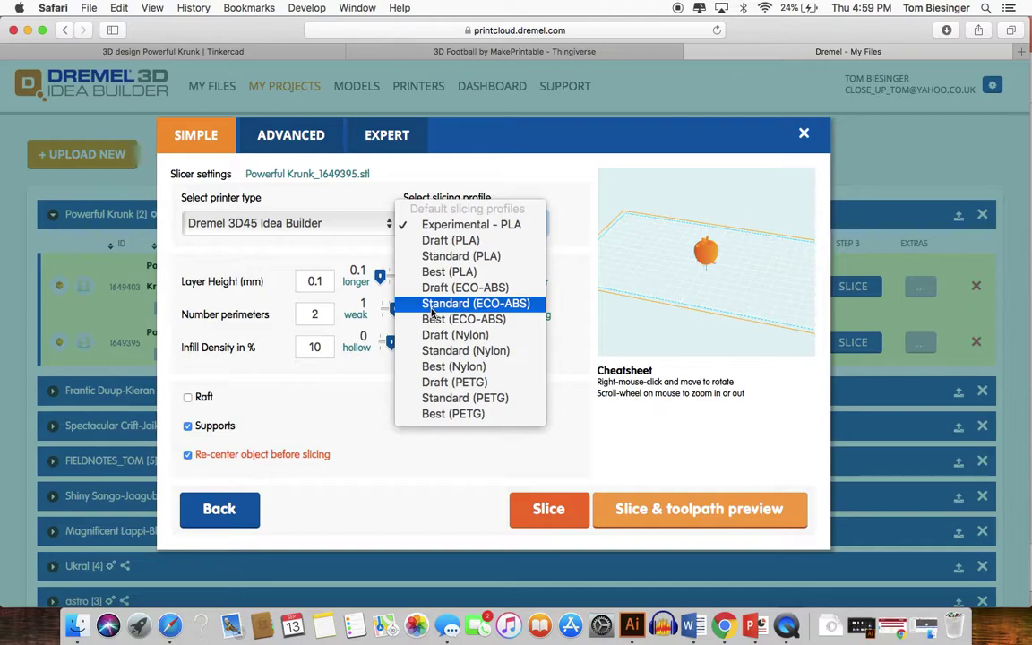
{"action": "left_click", "coordinate": [501, 308]}
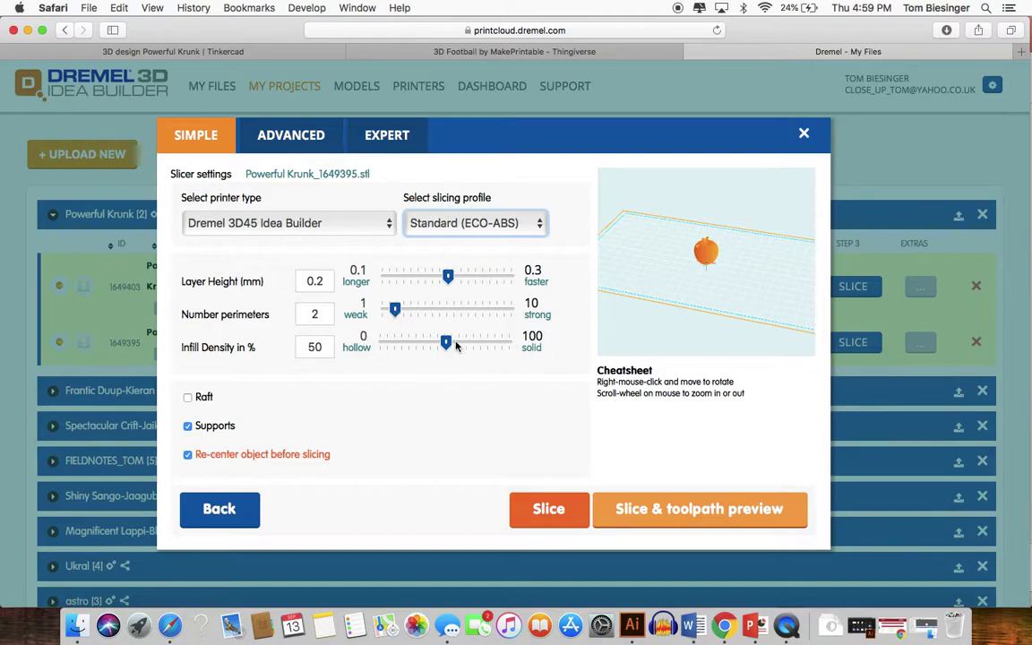
{"action": "left_click_drag", "start_coordinate": [457, 346], "coordinate": [518, 346]}
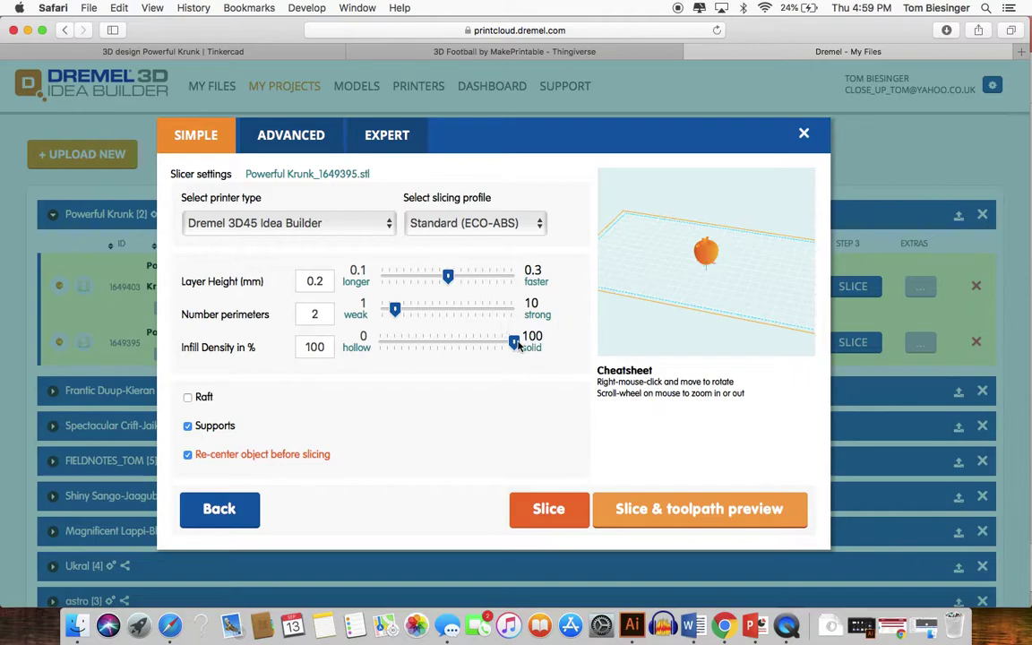
{"action": "left_click_drag", "start_coordinate": [516, 346], "coordinate": [410, 348]}
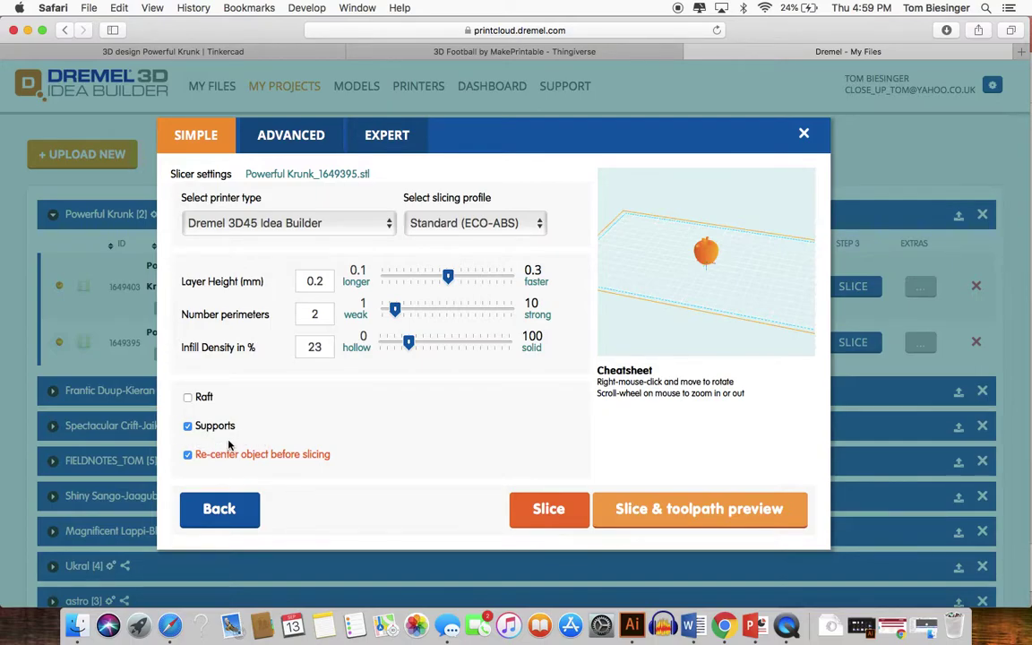
{"action": "left_click", "coordinate": [549, 509]}
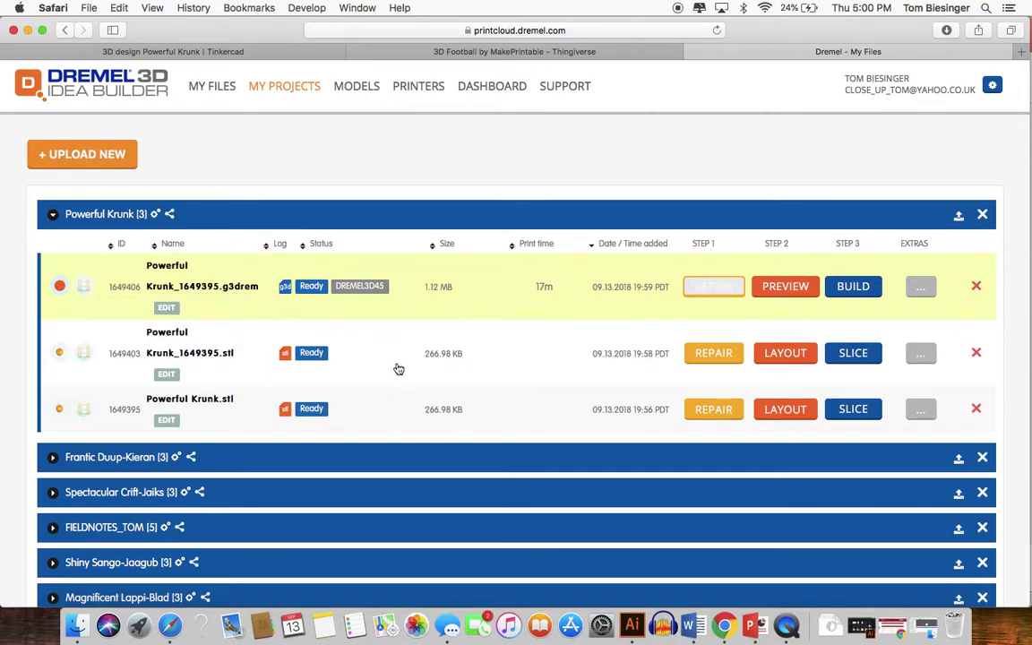
Expand the field notes and Incredible Fyyran-Turing projects to examine their print times, and look through the rest of the project list.
{"action": "scroll", "coordinate": [399, 369], "scroll_direction": "down", "scroll_amount": 3}
{"action": "left_click", "coordinate": [52, 445]}
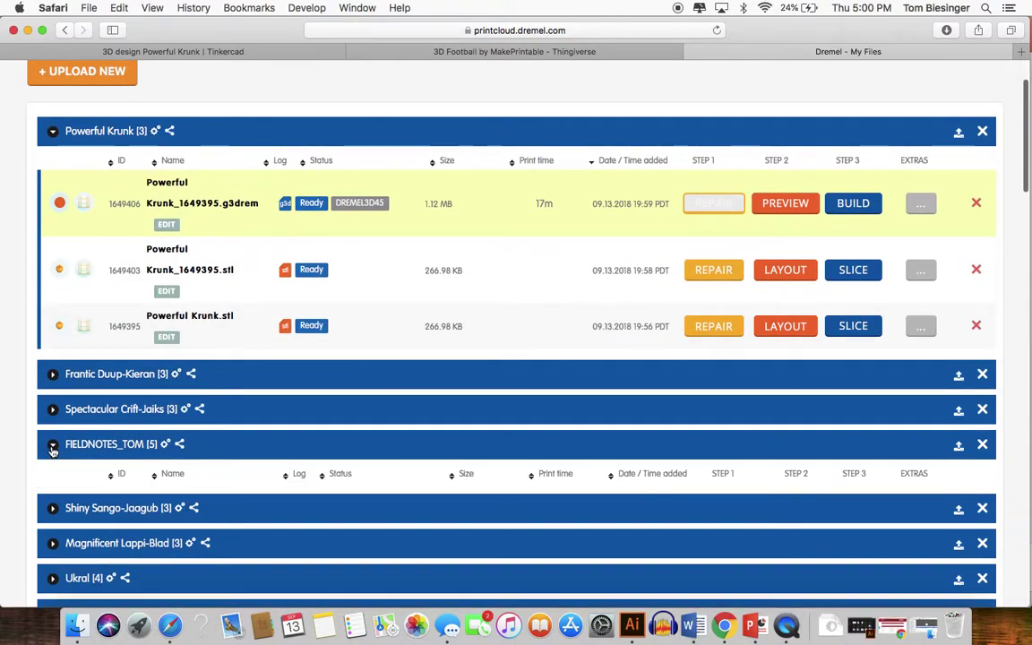
{"action": "scroll", "coordinate": [484, 518], "scroll_direction": "down", "scroll_amount": 4}
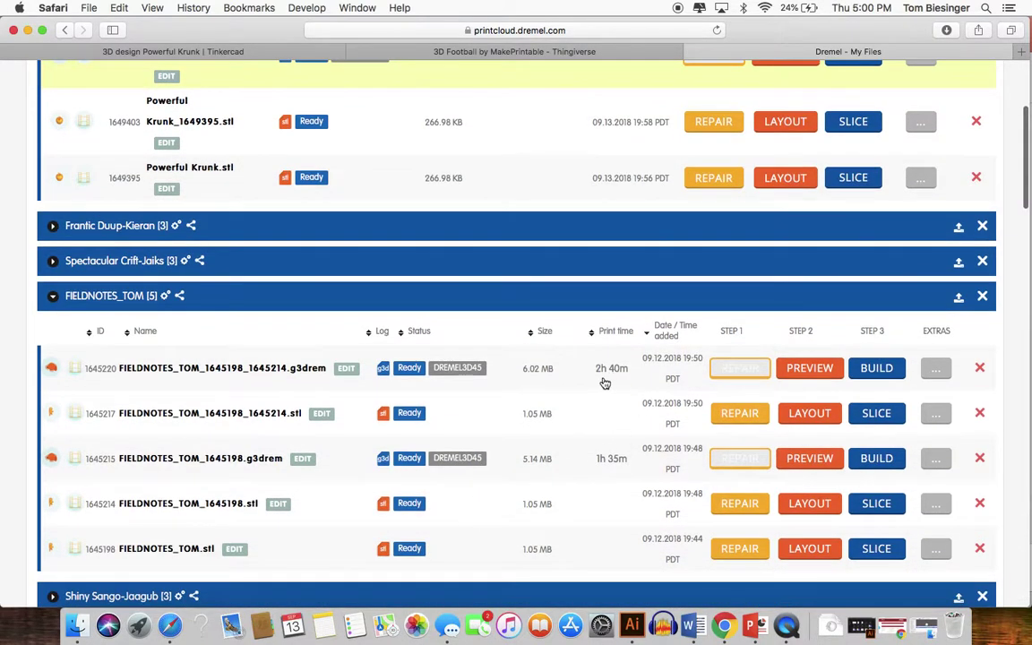
{"action": "scroll", "coordinate": [594, 385], "scroll_direction": "down", "scroll_amount": 5}
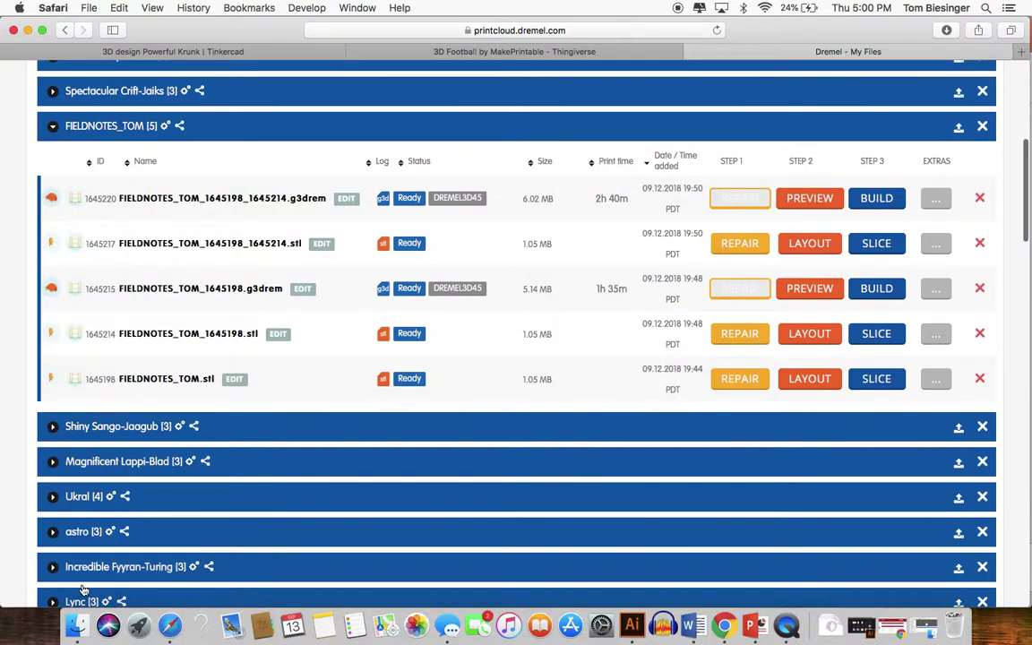
{"action": "left_click", "coordinate": [52, 566]}
{"action": "scroll", "coordinate": [511, 538], "scroll_direction": "down", "scroll_amount": 9}
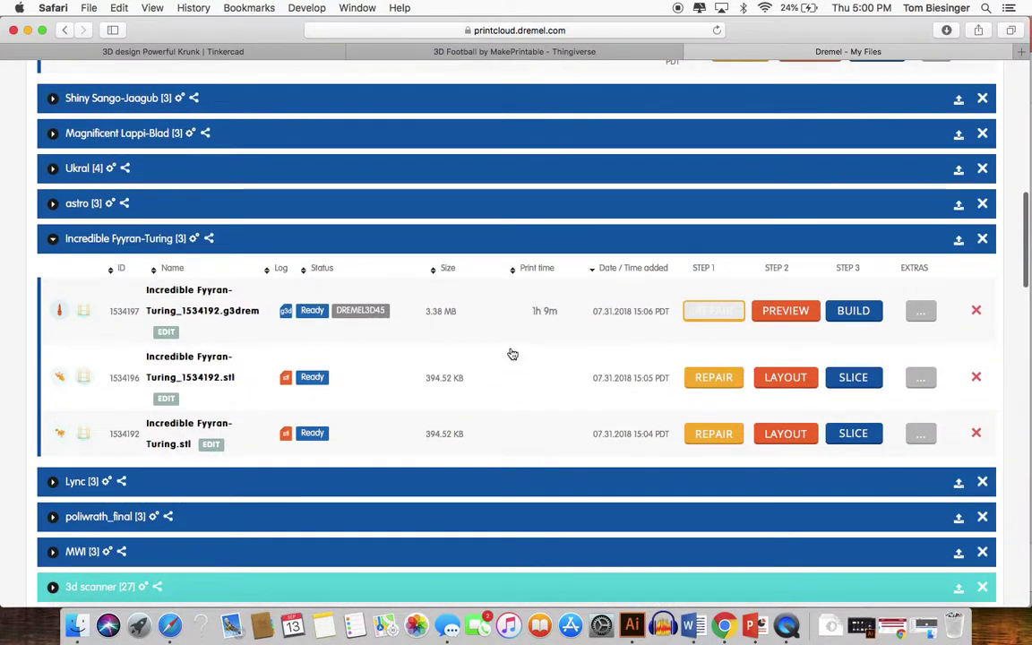
{"action": "scroll", "coordinate": [495, 411], "scroll_direction": "down", "scroll_amount": 9}
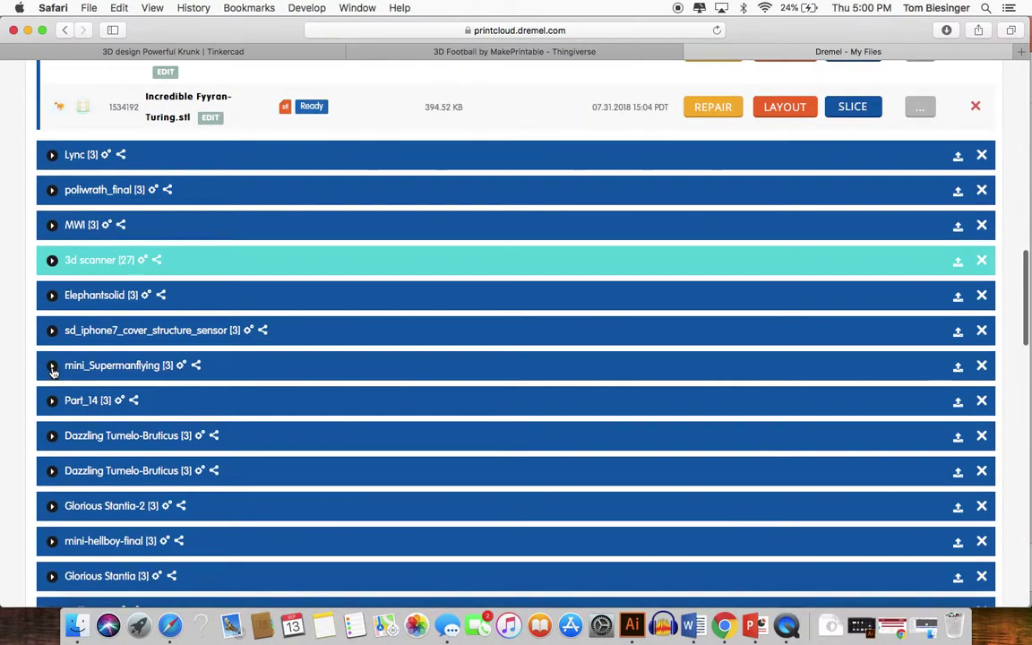
{"action": "scroll", "coordinate": [62, 495], "scroll_direction": "down", "scroll_amount": 8}
{"action": "scroll", "coordinate": [95, 500], "scroll_direction": "down", "scroll_amount": 3}
{"action": "scroll", "coordinate": [96, 499], "scroll_direction": "up", "scroll_amount": 15}
{"action": "scroll", "coordinate": [96, 499], "scroll_direction": "up", "scroll_amount": 4}
{"action": "scroll", "coordinate": [96, 500], "scroll_direction": "down", "scroll_amount": 2}
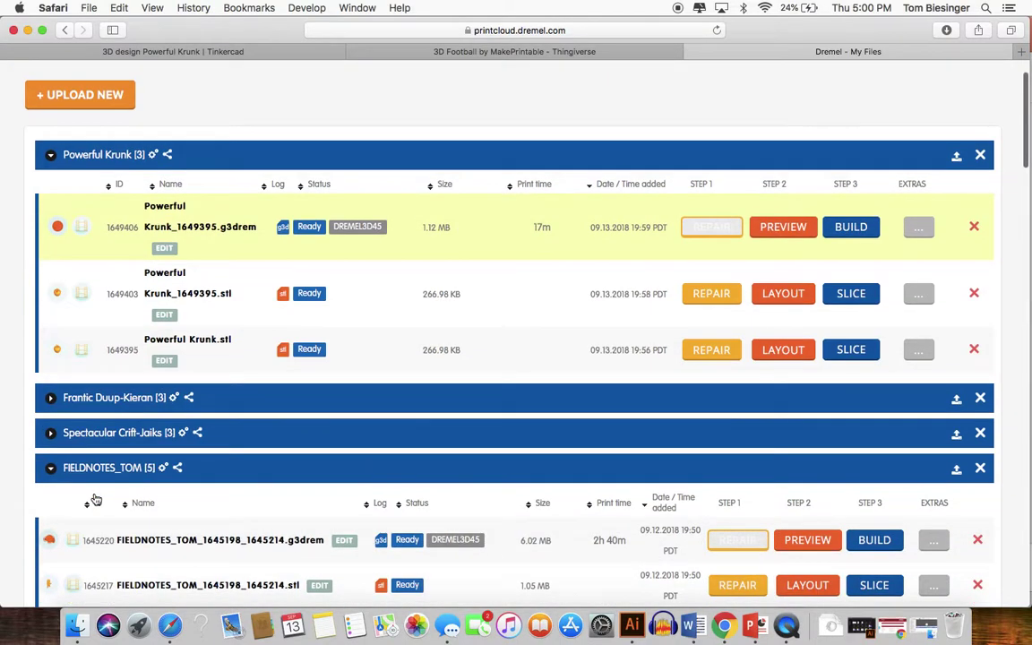
{"action": "scroll", "coordinate": [96, 499], "scroll_direction": "up", "scroll_amount": 2}
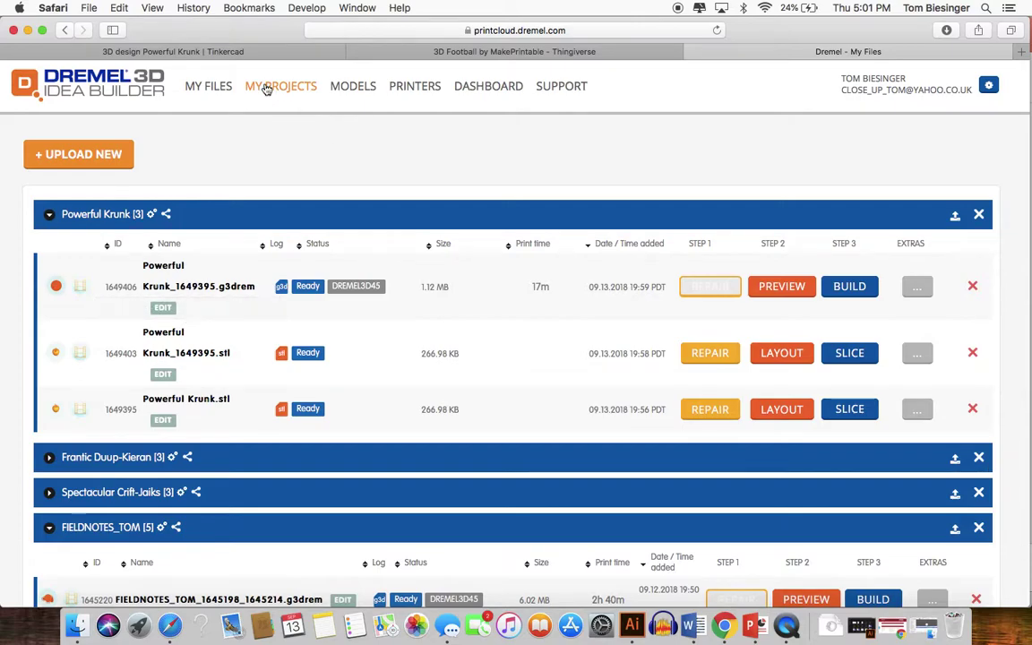
Revisit the Thingiverse 3D Football page and the Tinkercad apple design, and return to the Dremel project list.
{"action": "left_click", "coordinate": [436, 54]}
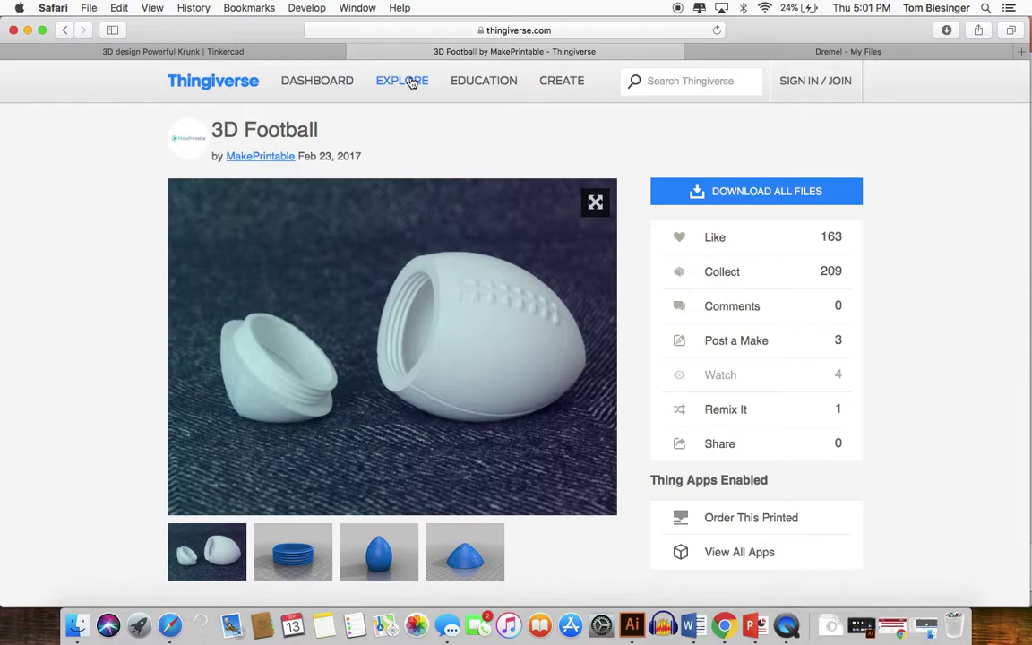
{"action": "left_click", "coordinate": [237, 50]}
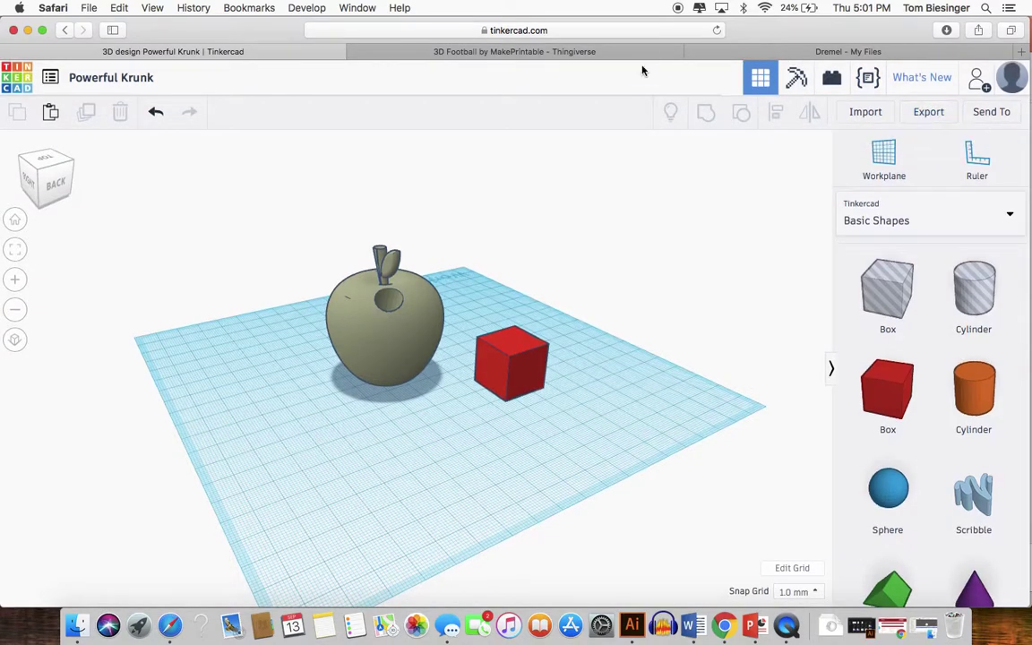
{"action": "left_click", "coordinate": [731, 54]}
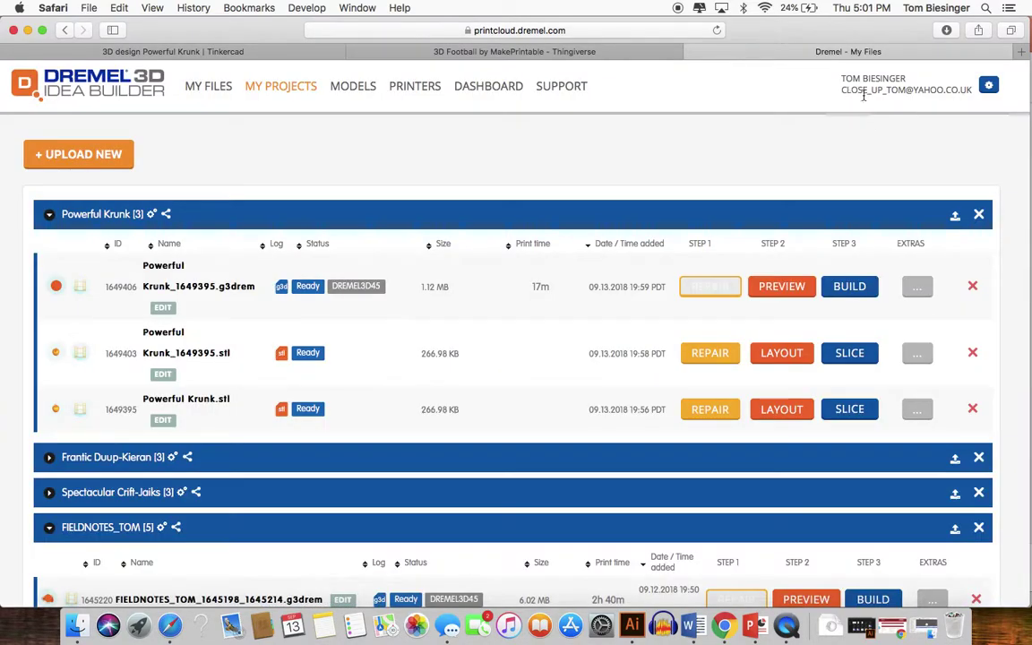